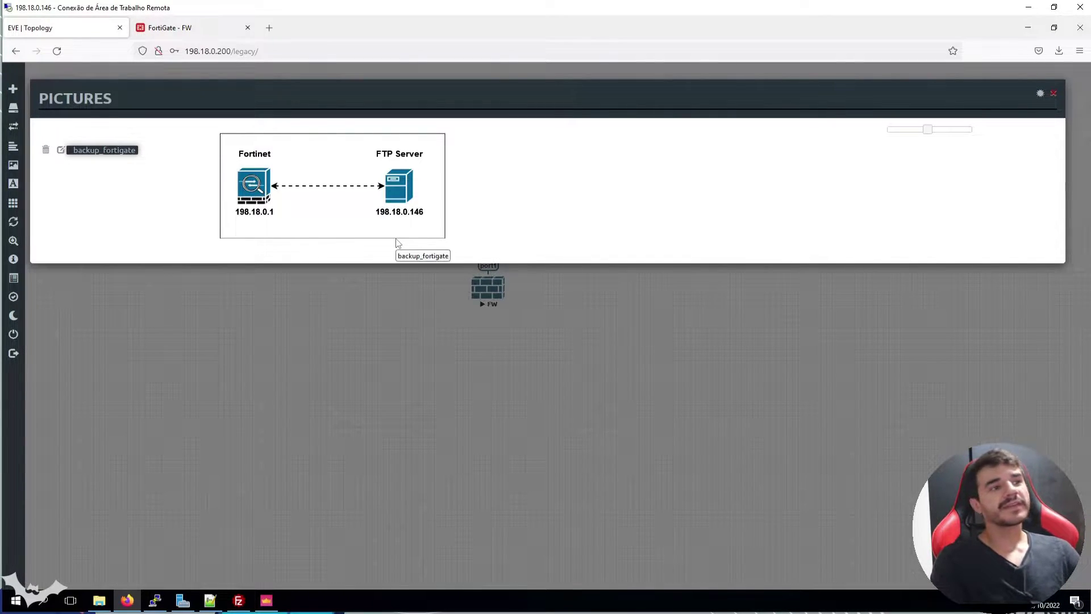
# Review the port1–port4 rows on the FortiGate Interfaces page, including port1 at 198.18.0.2/255.255.255.0
pyautogui.click(190, 29)
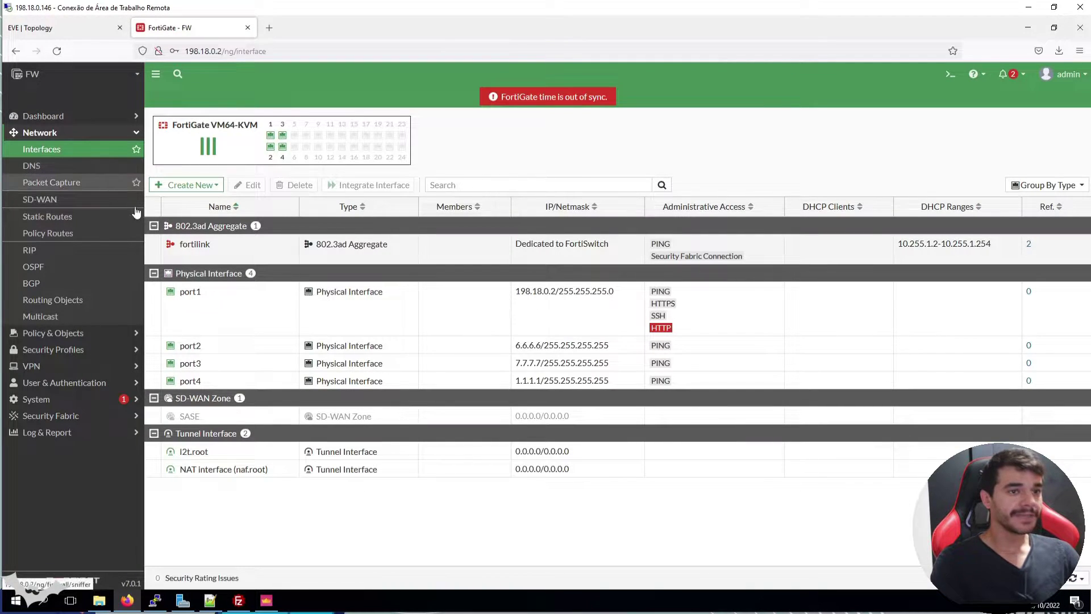
pyautogui.click(434, 333)
pyautogui.click(463, 348)
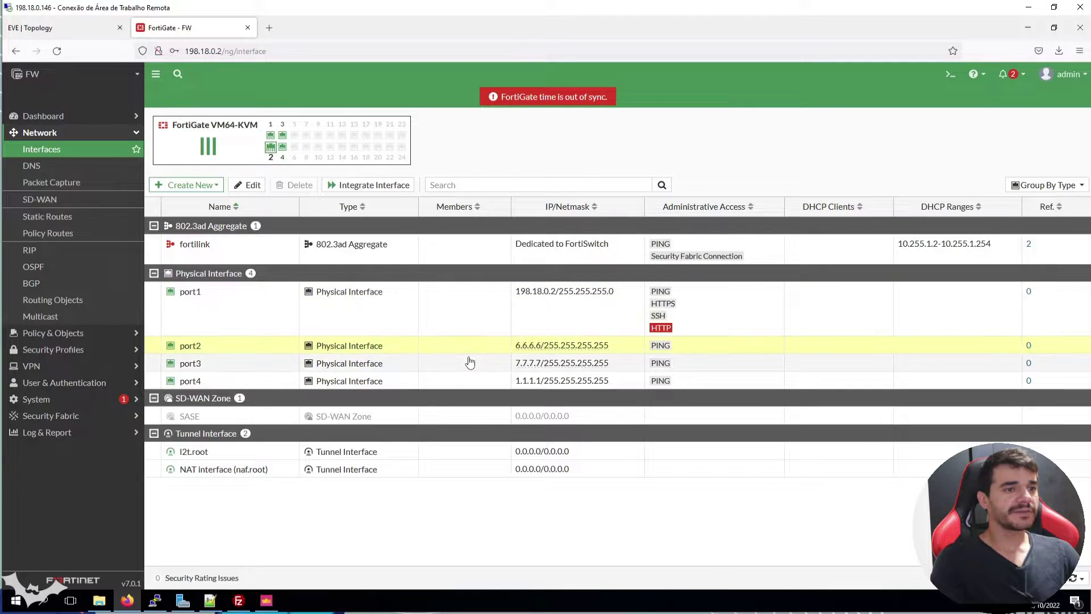
pyautogui.click(458, 363)
pyautogui.click(458, 380)
pyautogui.click(453, 321)
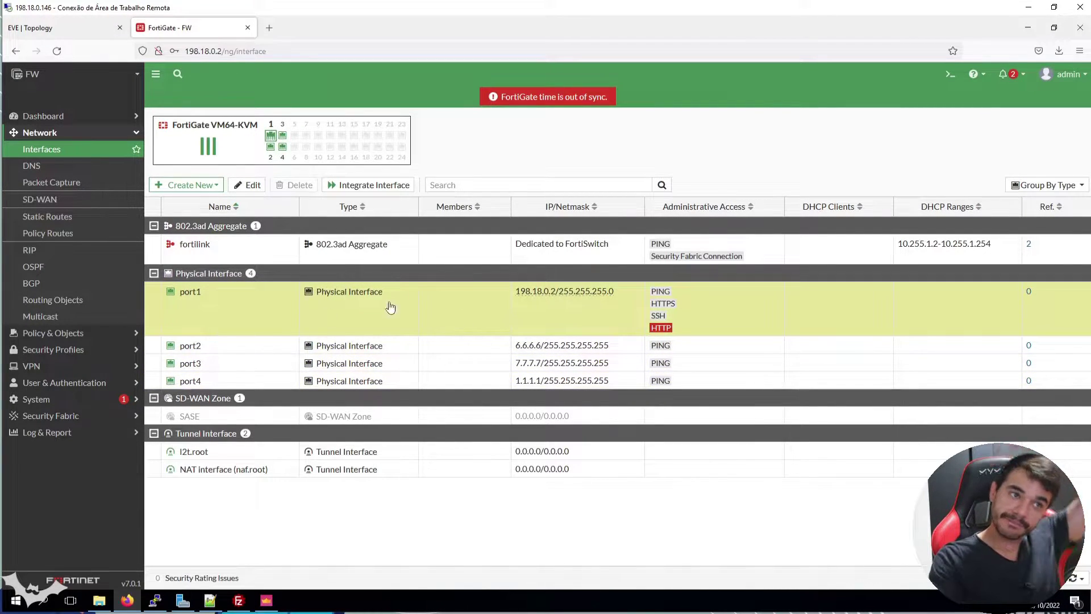
pyautogui.moveTo(565, 302)
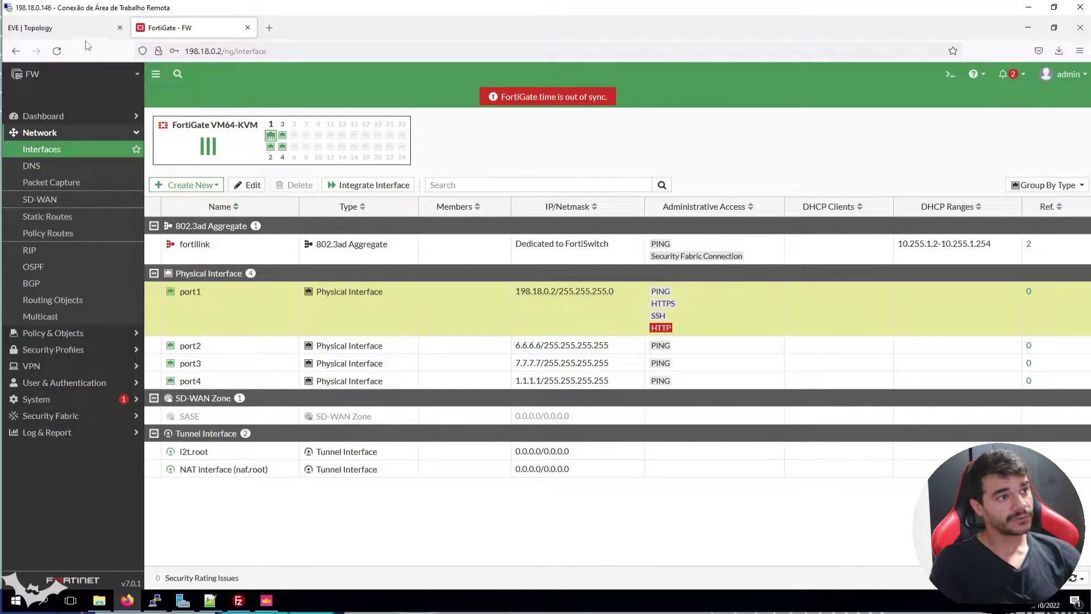
# Compare with the EVE-NG lab diagram, recheck port2 and port4 (1.1.1.1), and expand Security Fabric
pyautogui.click(63, 27)
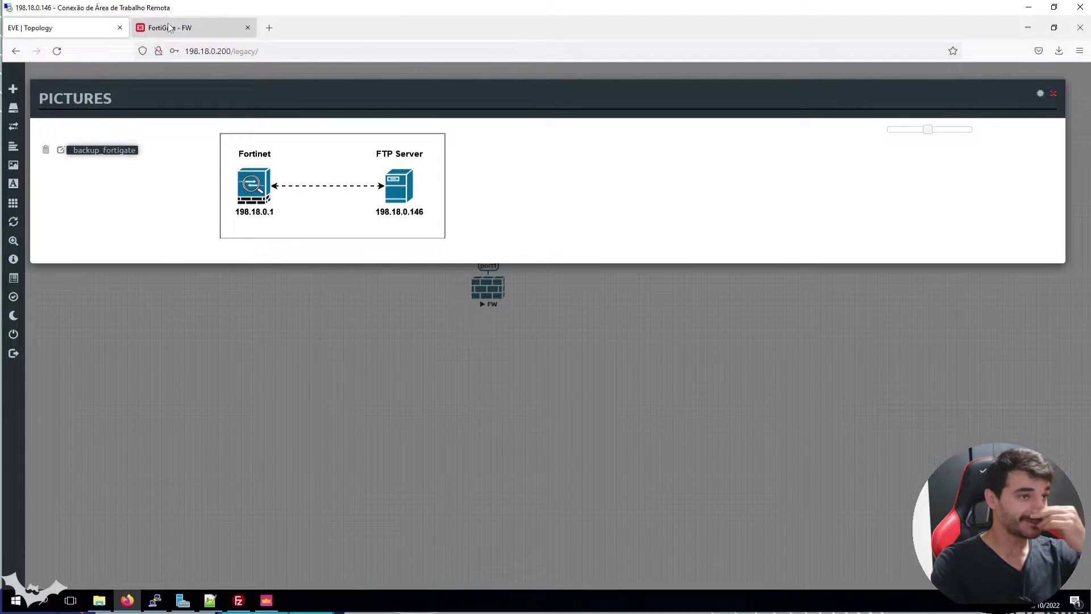
pyautogui.click(192, 29)
pyautogui.click(480, 344)
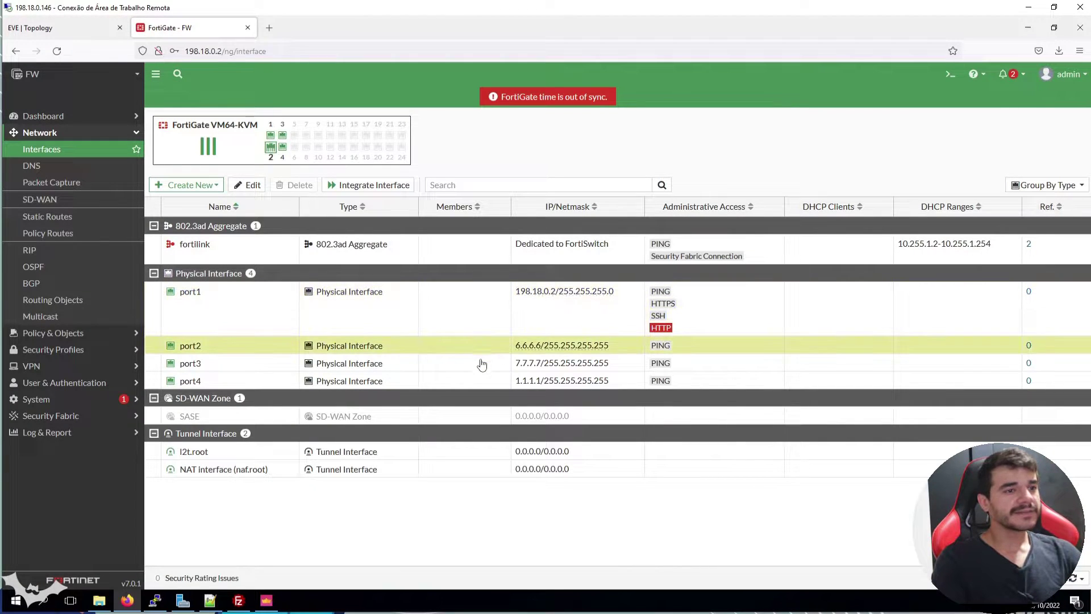
pyautogui.click(487, 381)
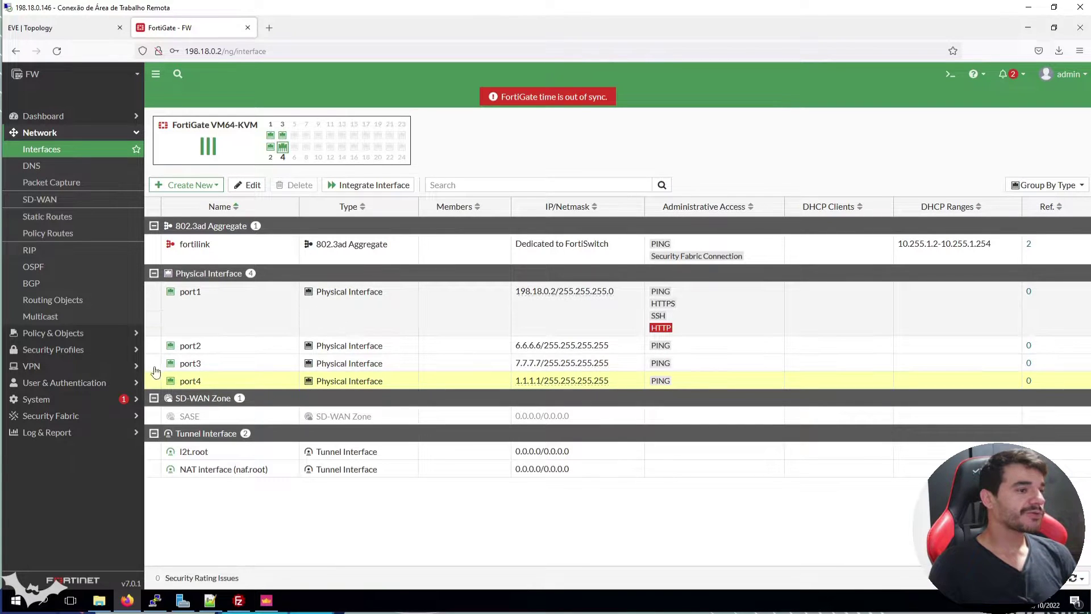
pyautogui.click(117, 418)
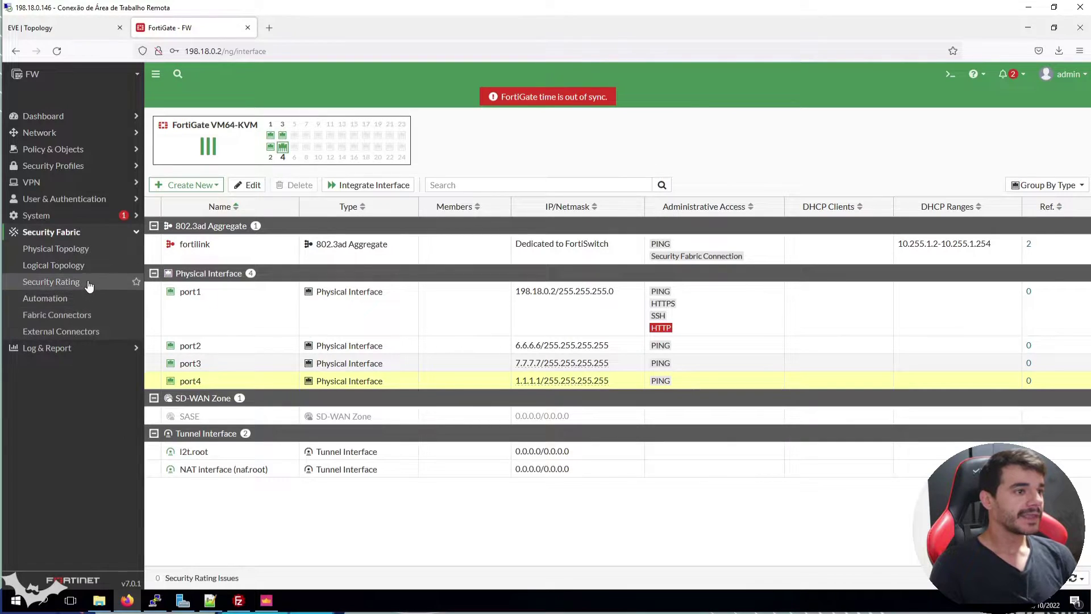
# Show the FortiGate automation stitch list, check the EVE-NG diagram, then bring up FileZilla Server's log
pyautogui.click(73, 296)
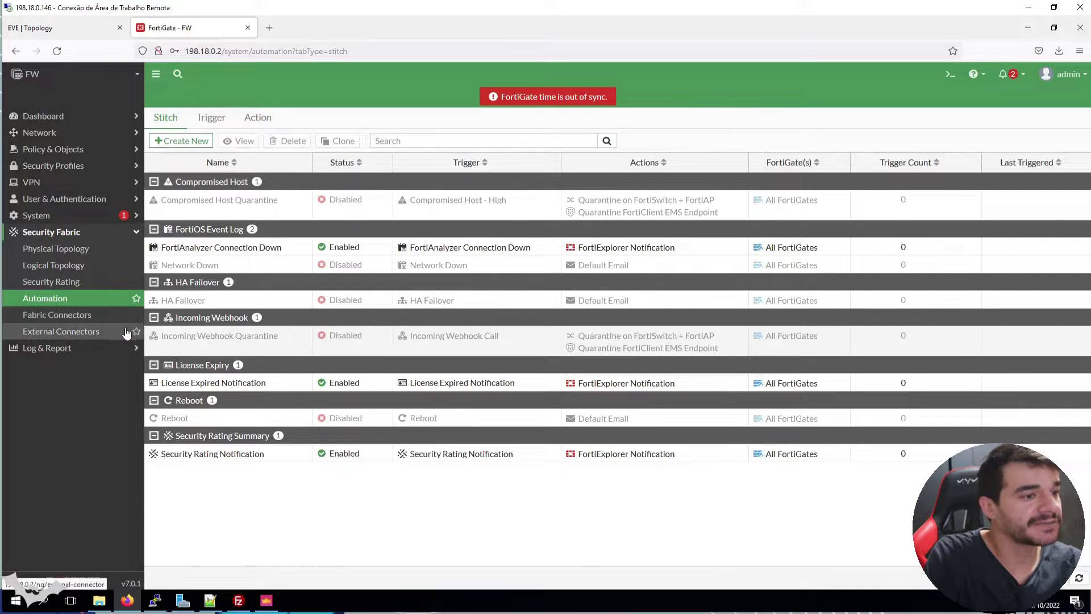
pyautogui.hotkey('ctrl', 'Tab')
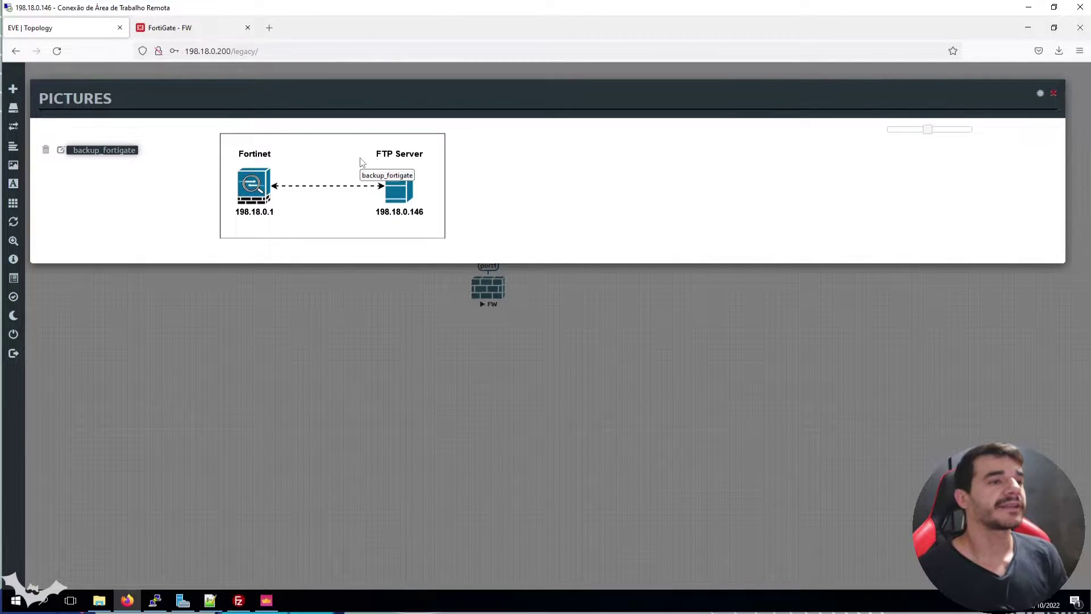
pyautogui.click(190, 27)
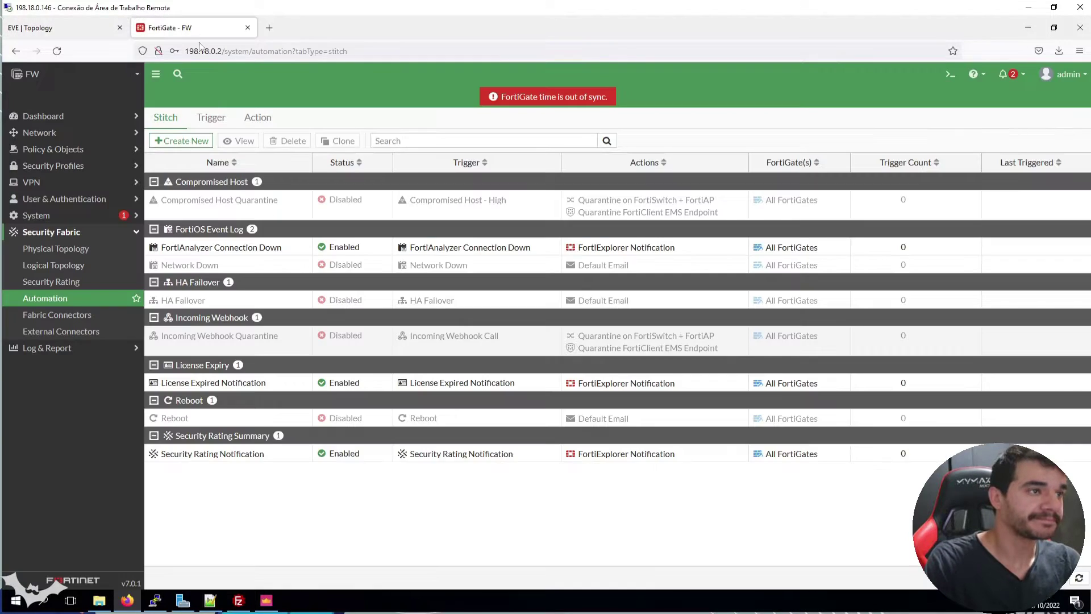
pyautogui.click(239, 601)
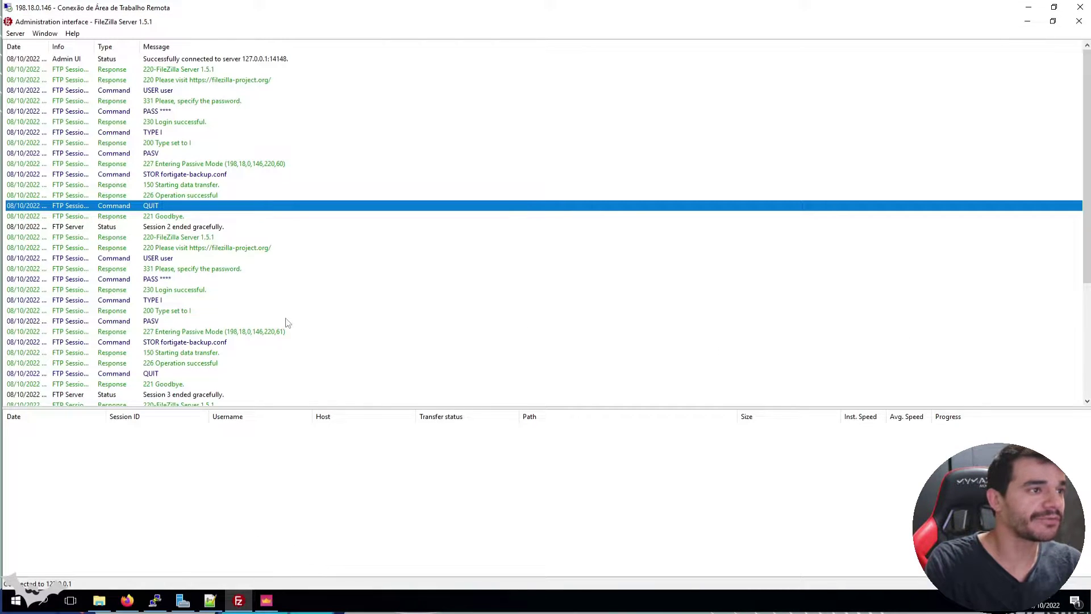
# Open Server > Configure… to show the port 21 listeners on 0.0.0.0 and ::
pyautogui.click(22, 35)
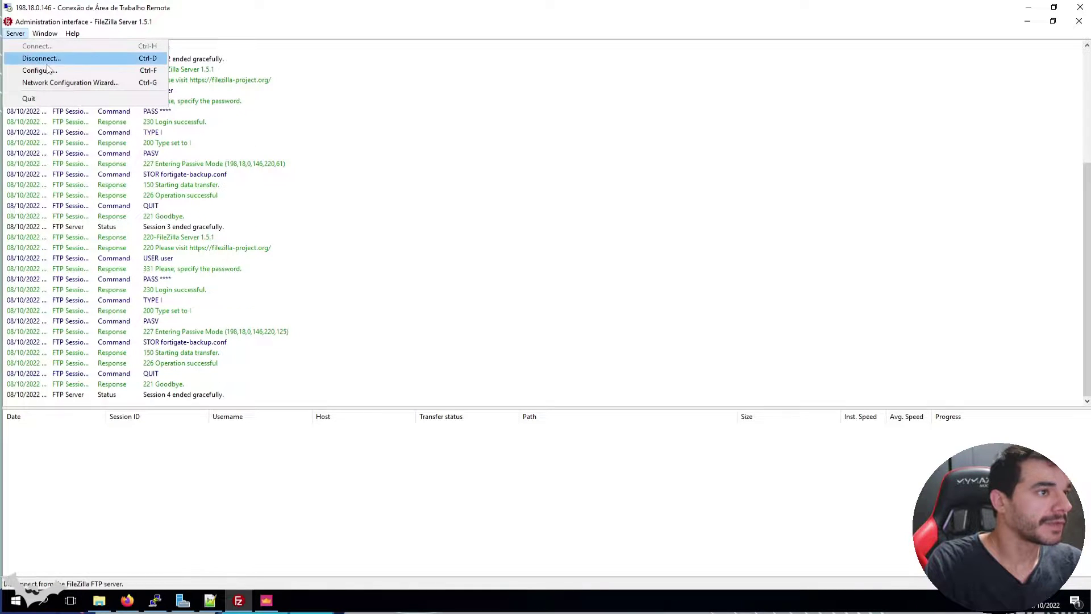
pyautogui.click(128, 70)
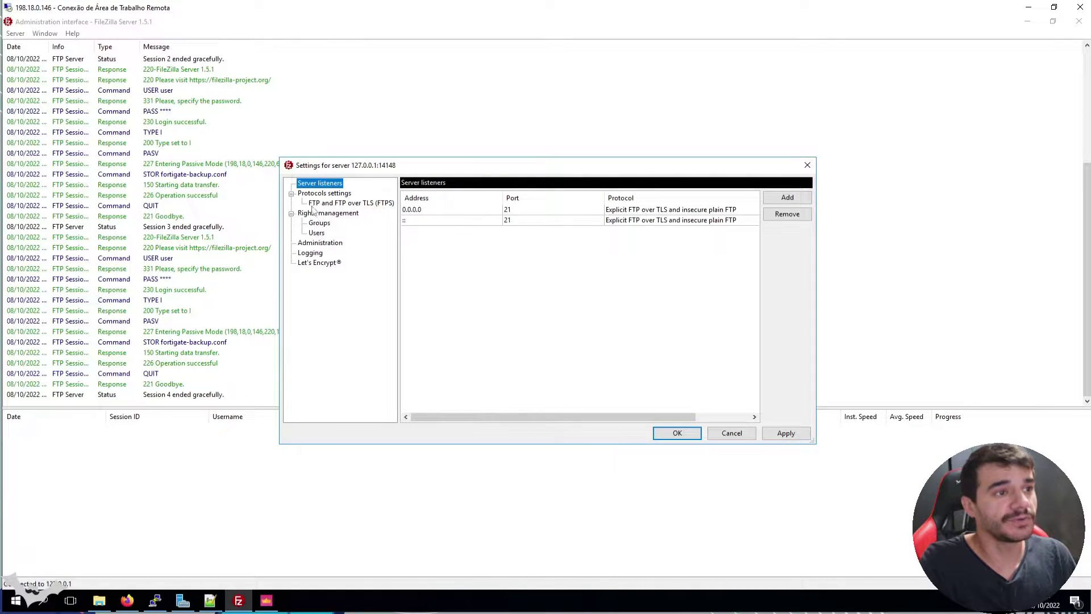
# Browse the Protocols and Autoban settings, then select the 'user' account under Rights management > Users
pyautogui.click(317, 237)
pyautogui.click(331, 194)
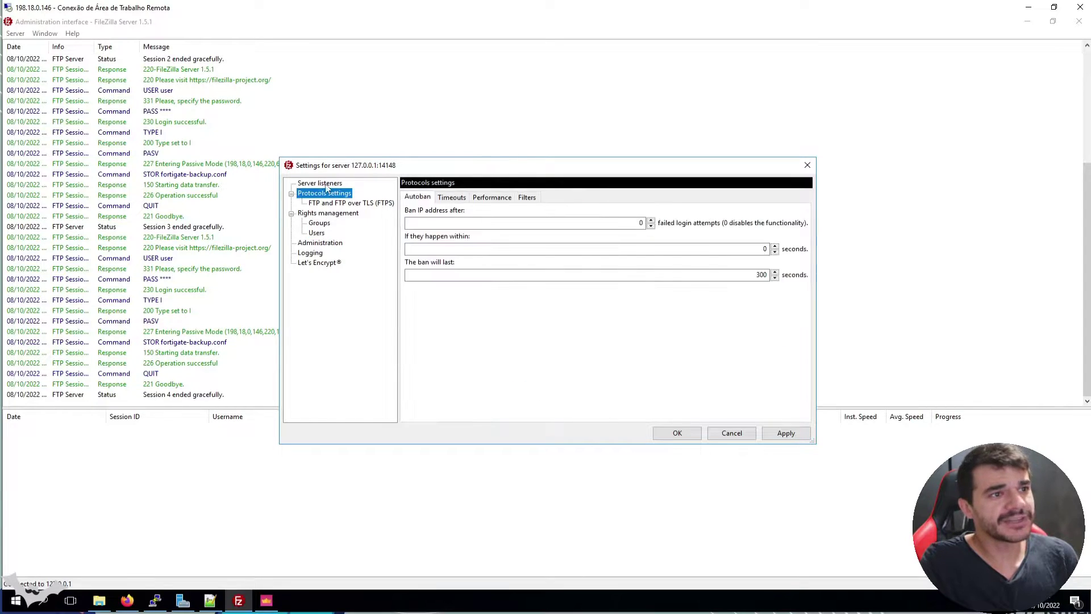
pyautogui.press('Up')
pyautogui.click(329, 195)
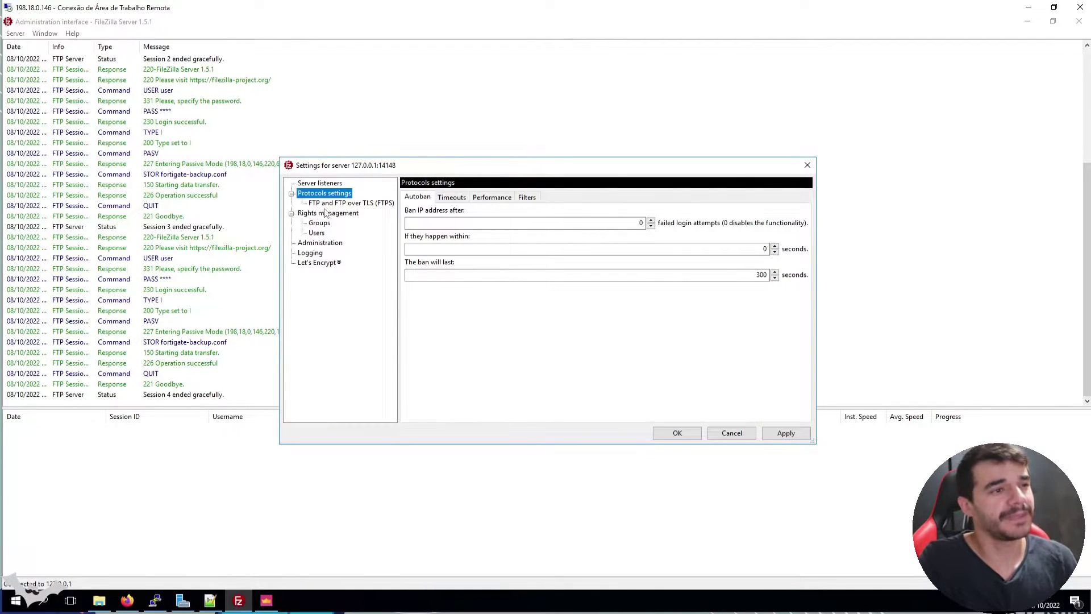
pyautogui.click(327, 213)
pyautogui.click(318, 234)
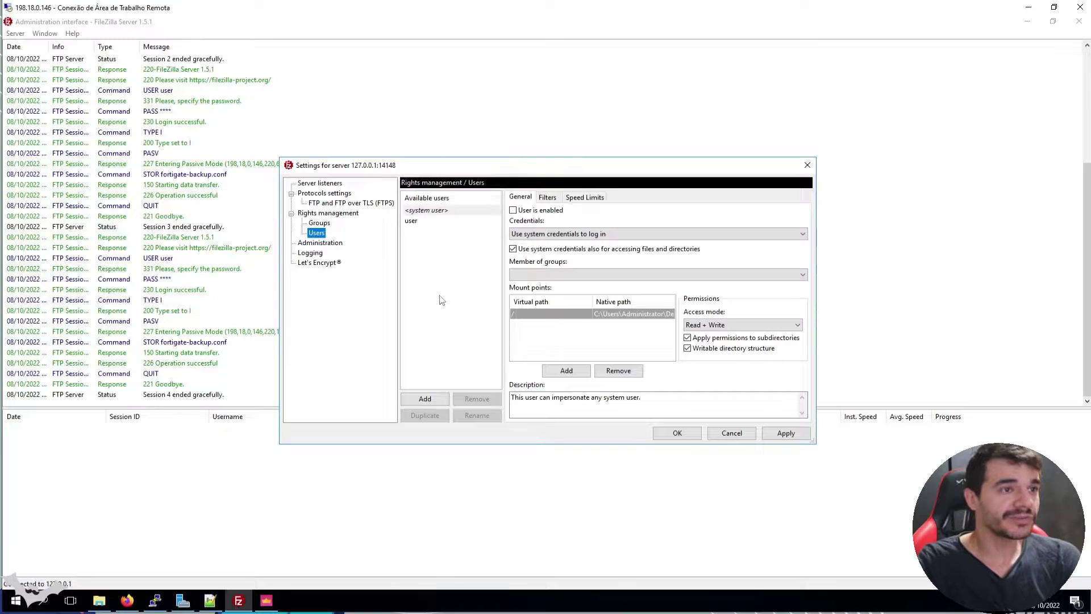
pyautogui.click(415, 225)
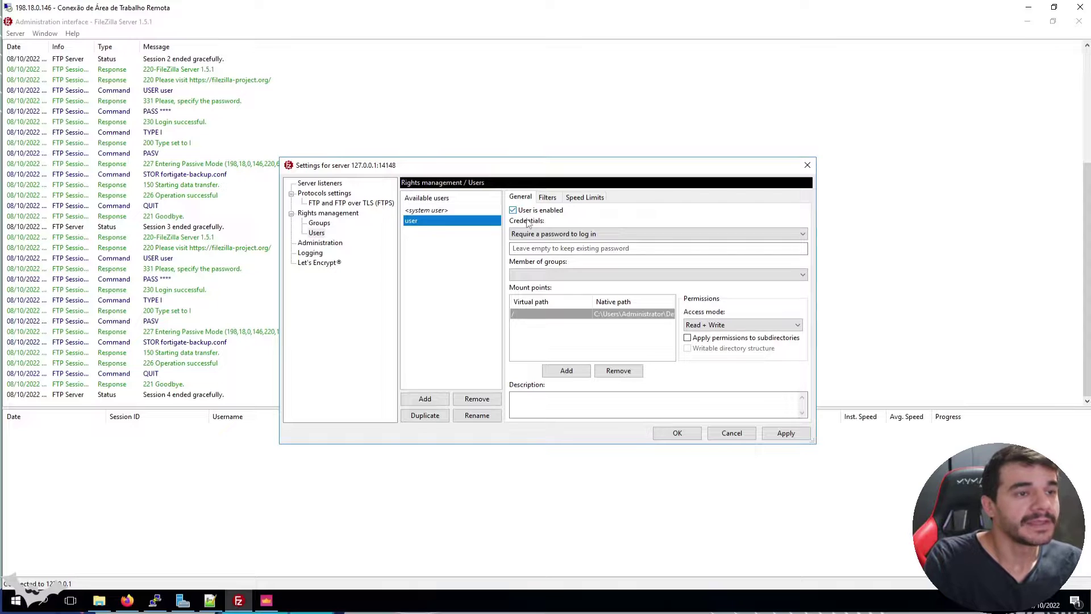
# Keep the account's password login requirement and Read + Write access mode
pyautogui.click(537, 235)
pyautogui.click(541, 239)
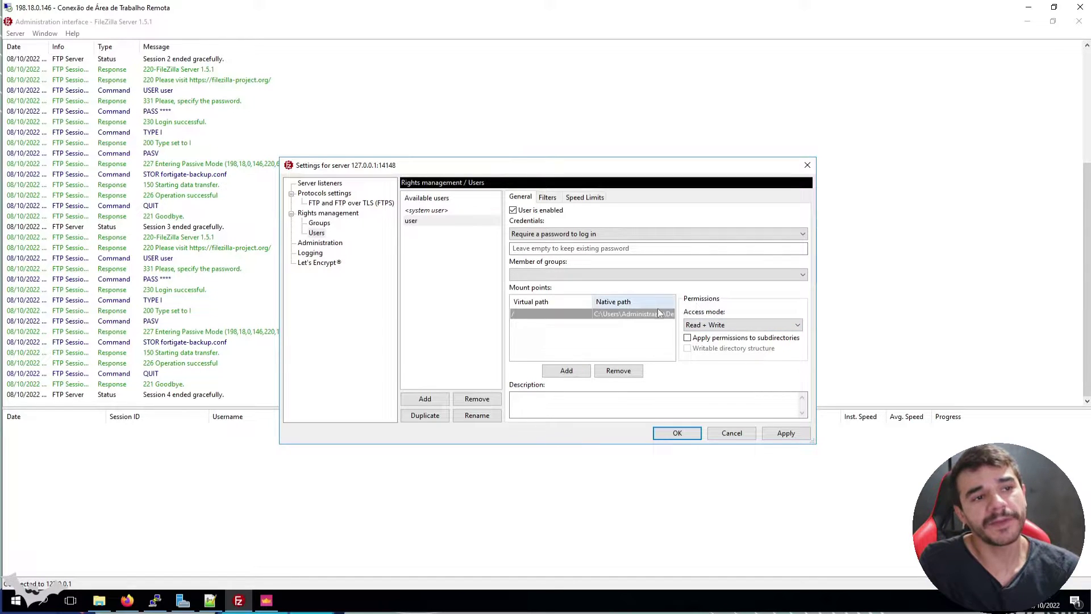
pyautogui.click(711, 328)
pyautogui.click(713, 335)
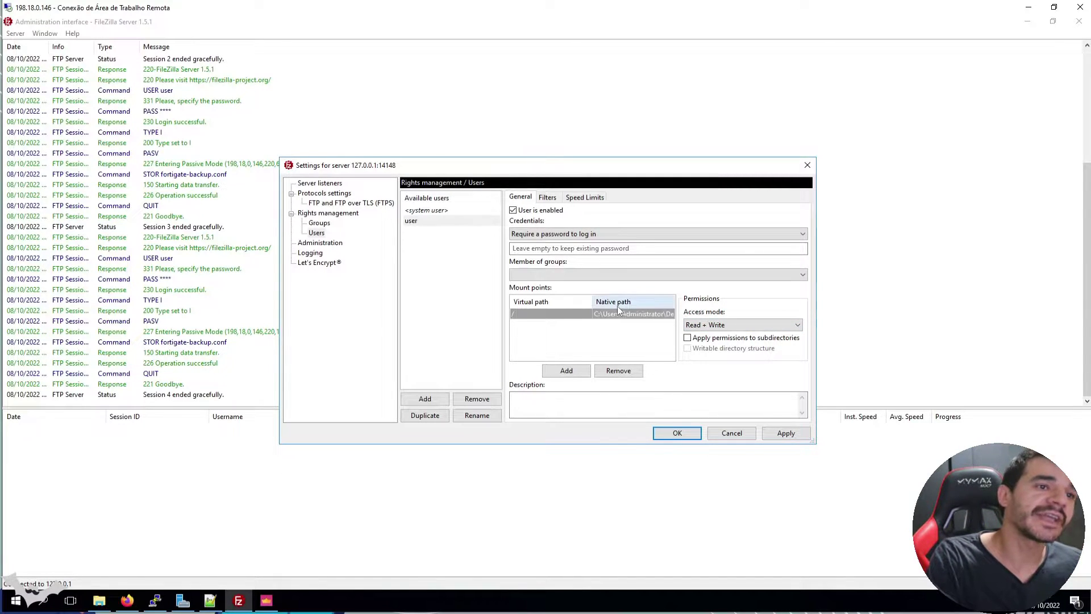
# Inspect the / mount point's native path to Administrator's Desktop\backup folder, then save the settings
pyautogui.click(648, 316)
pyautogui.click(651, 317)
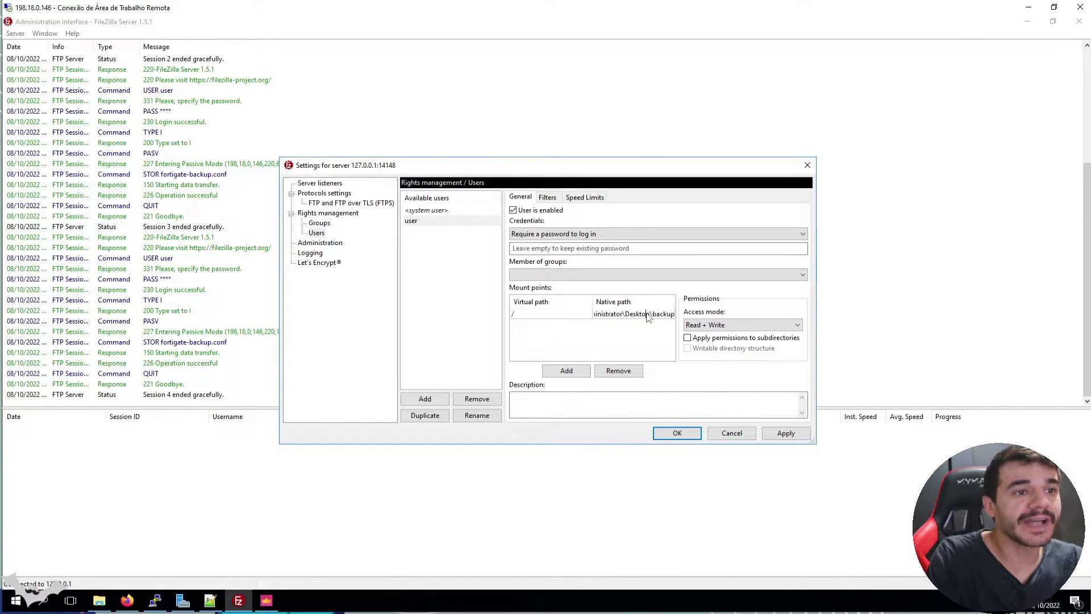
pyautogui.doubleClick(637, 316)
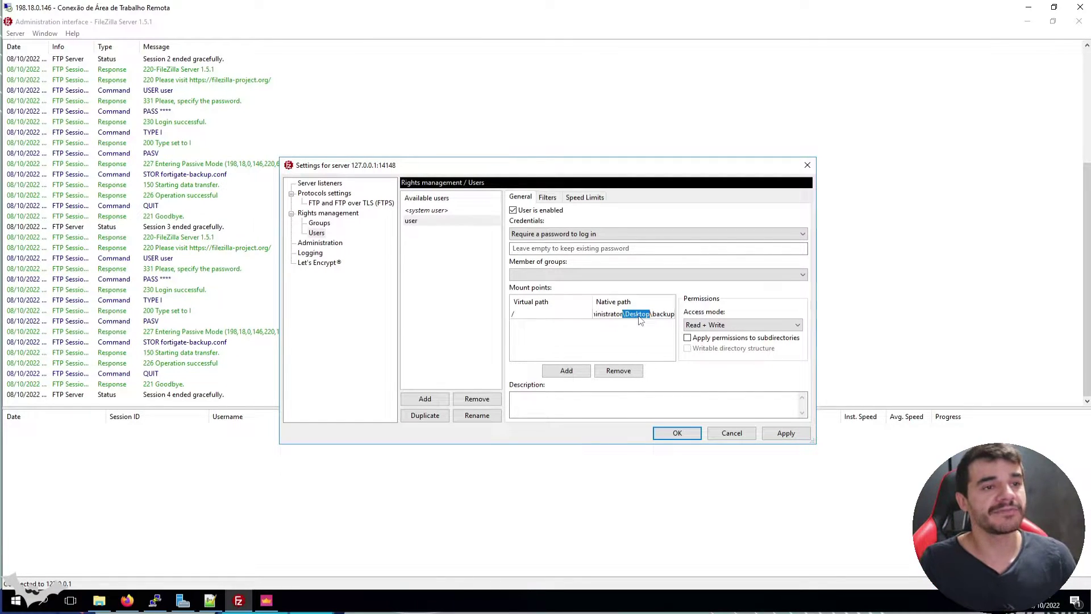
pyautogui.click(640, 317)
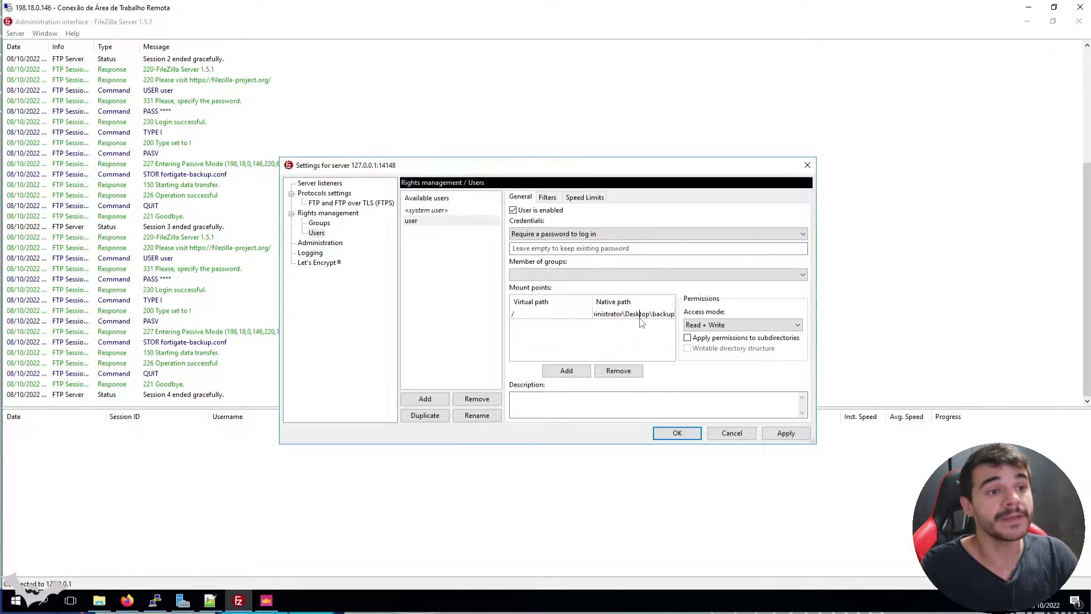
pyautogui.moveTo(604, 317); pyautogui.dragTo(702, 325)
pyautogui.click(598, 317)
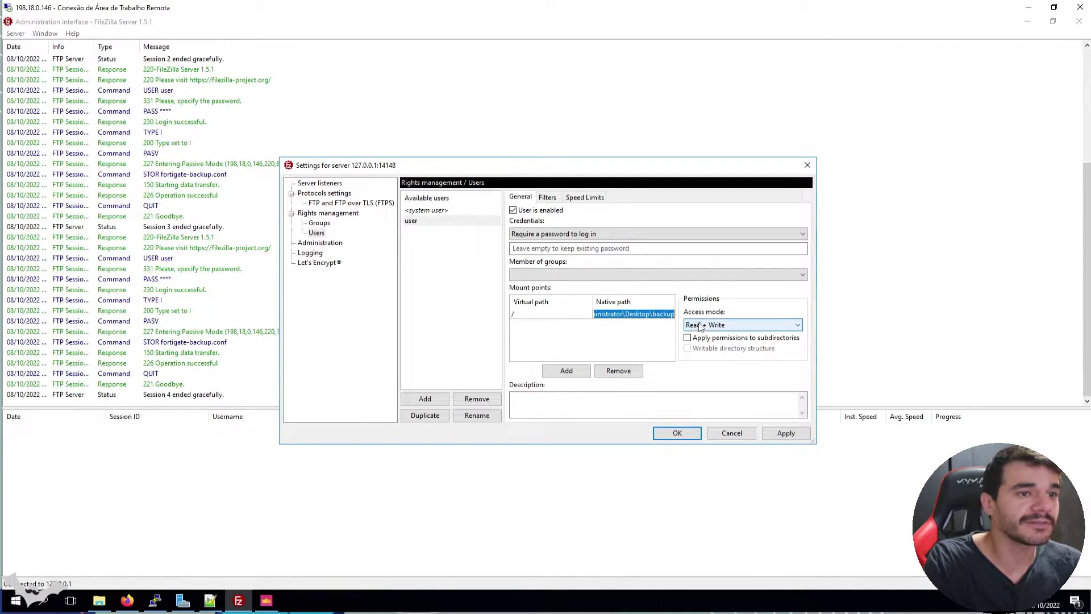
pyautogui.click(663, 318)
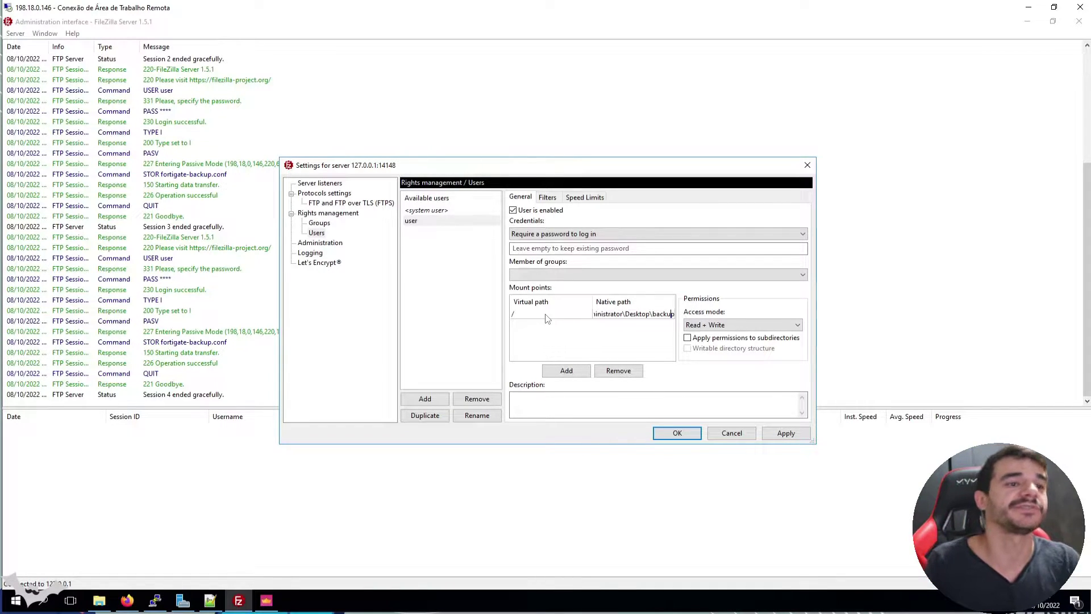
pyautogui.click(692, 436)
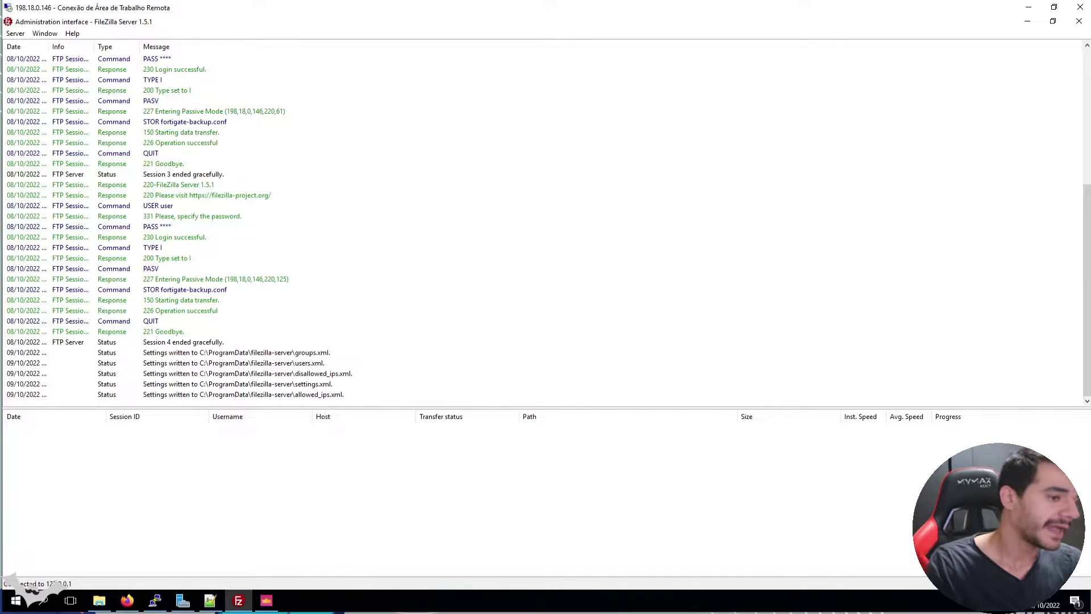
# Back in FortiGate, cycle through the automation Stitch, Trigger and Action lists, ending on Trigger
pyautogui.click(133, 601)
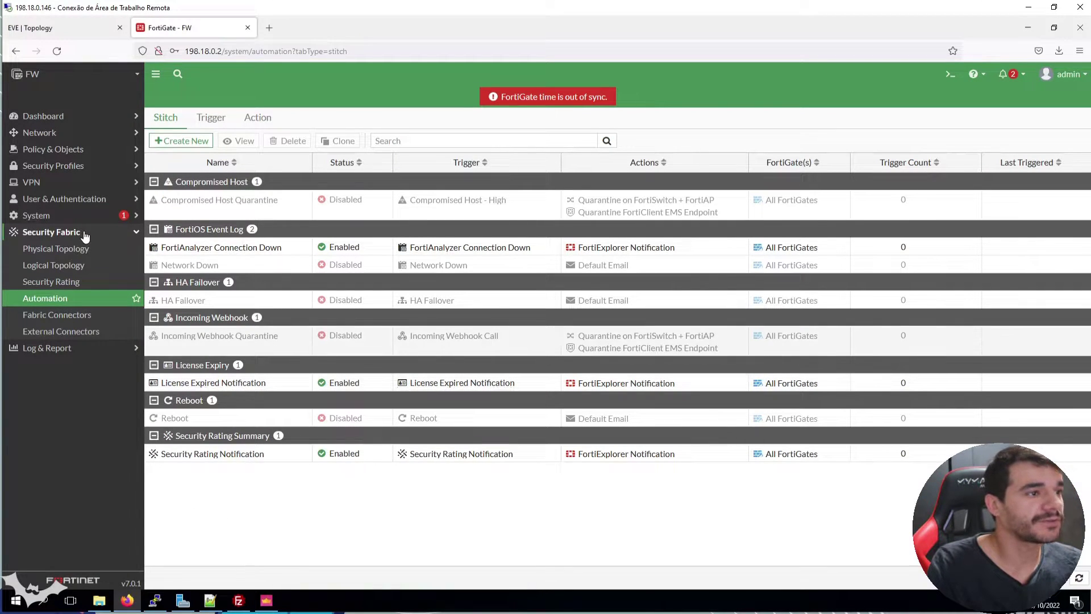
pyautogui.click(73, 303)
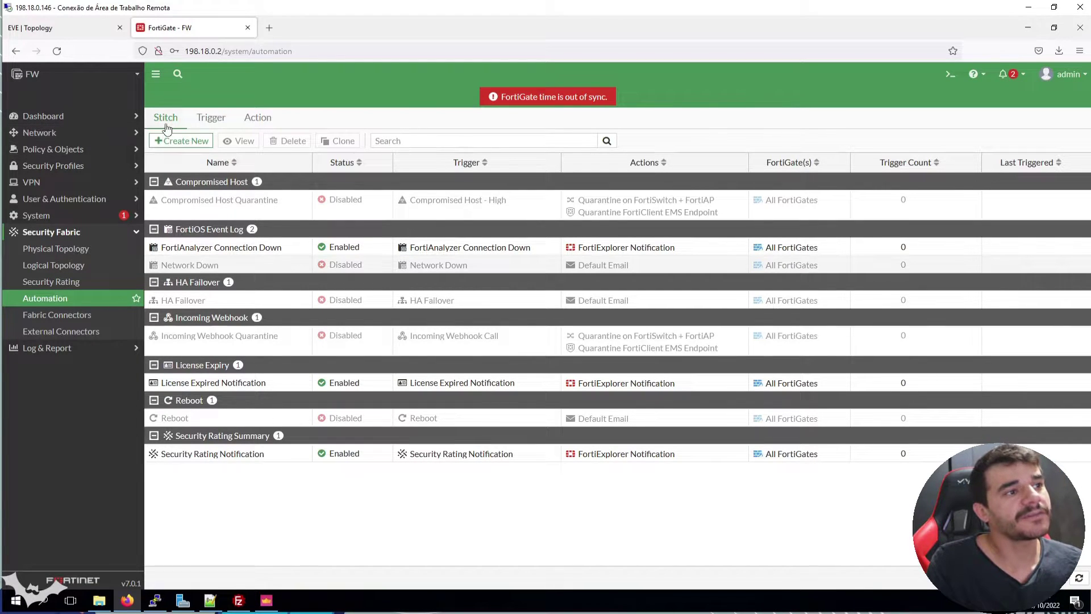
pyautogui.click(228, 124)
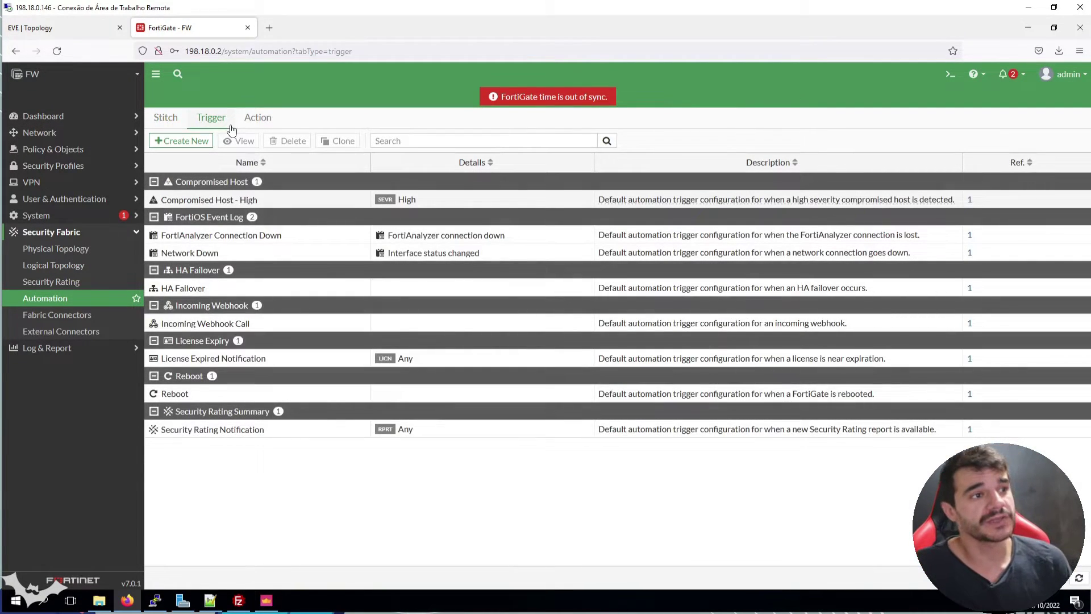
pyautogui.click(257, 128)
pyautogui.click(212, 122)
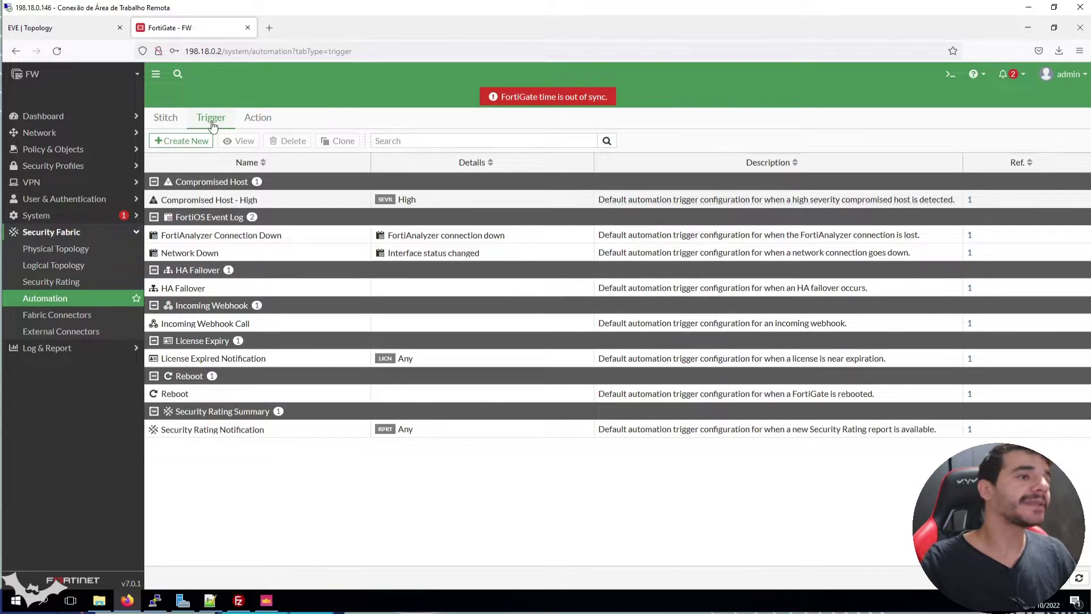
pyautogui.click(264, 124)
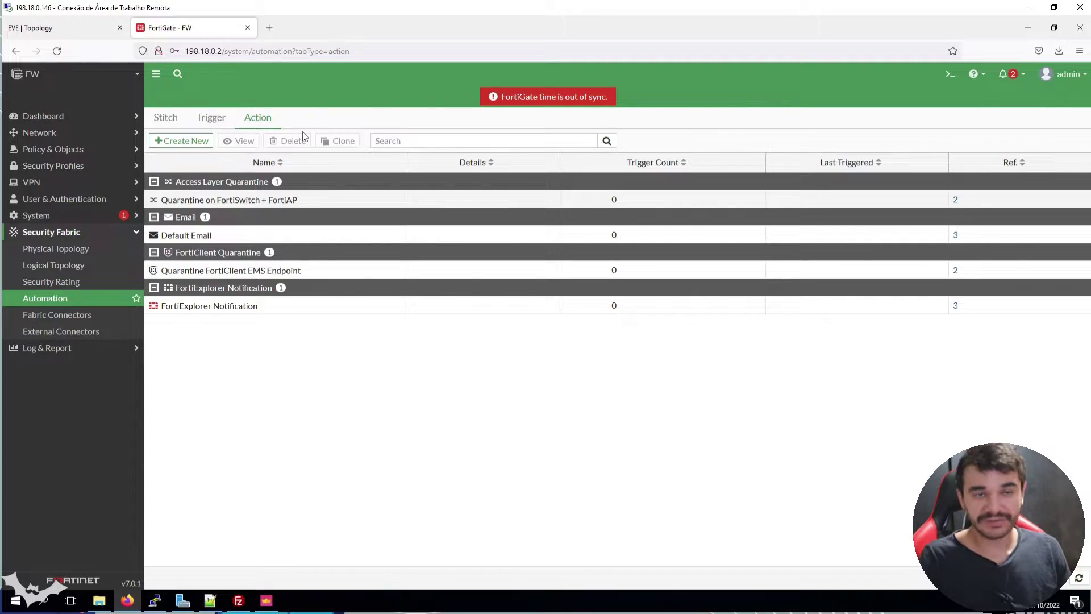
pyautogui.click(171, 119)
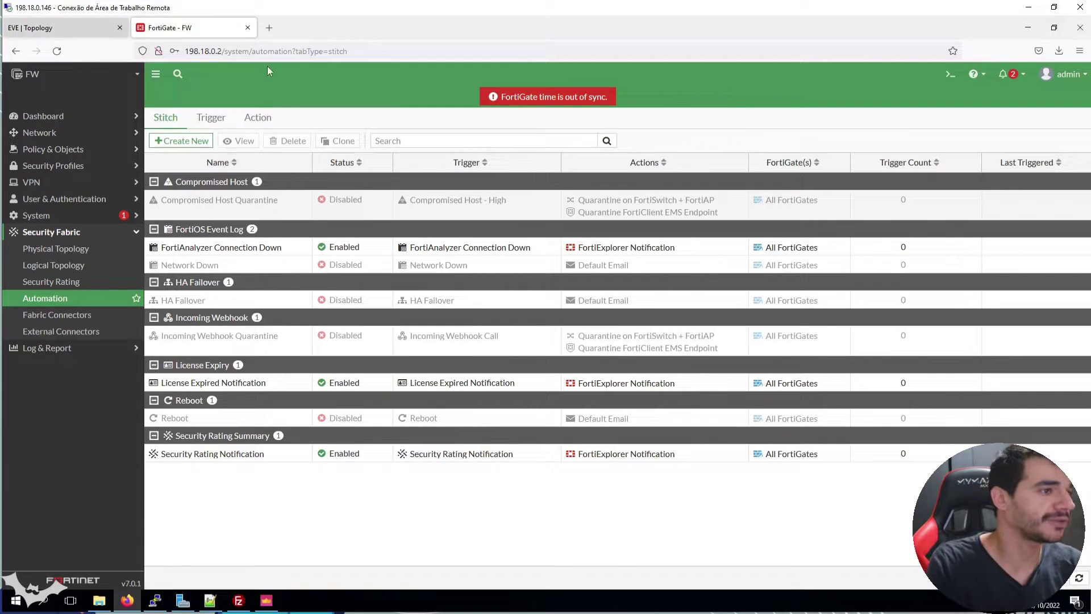
pyautogui.click(224, 120)
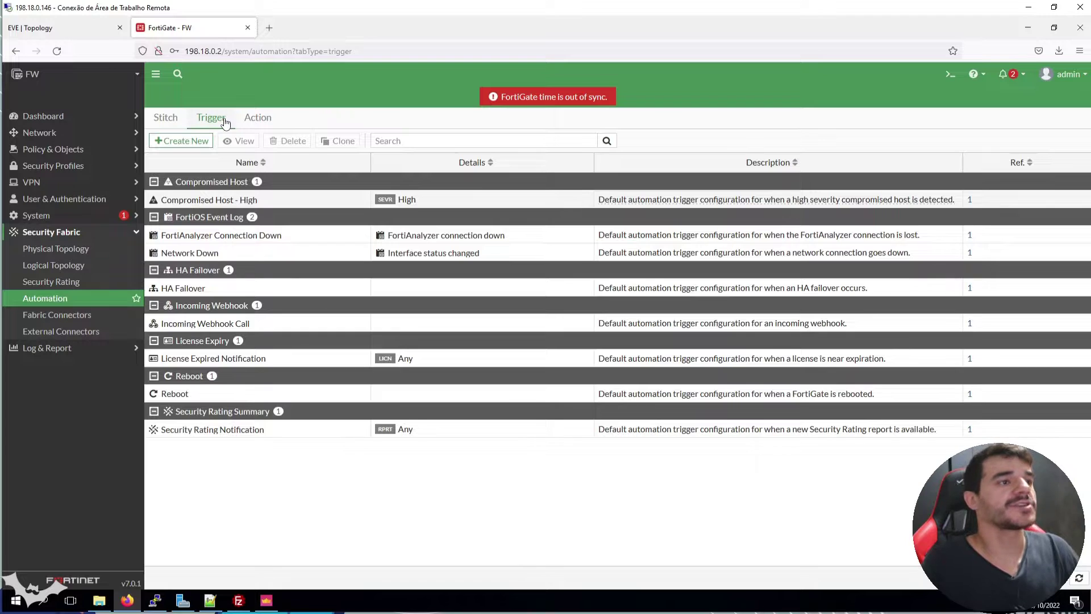
# Start a new automation trigger and browse types like Configuration Change, High CPU and Schedule
pyautogui.click(210, 141)
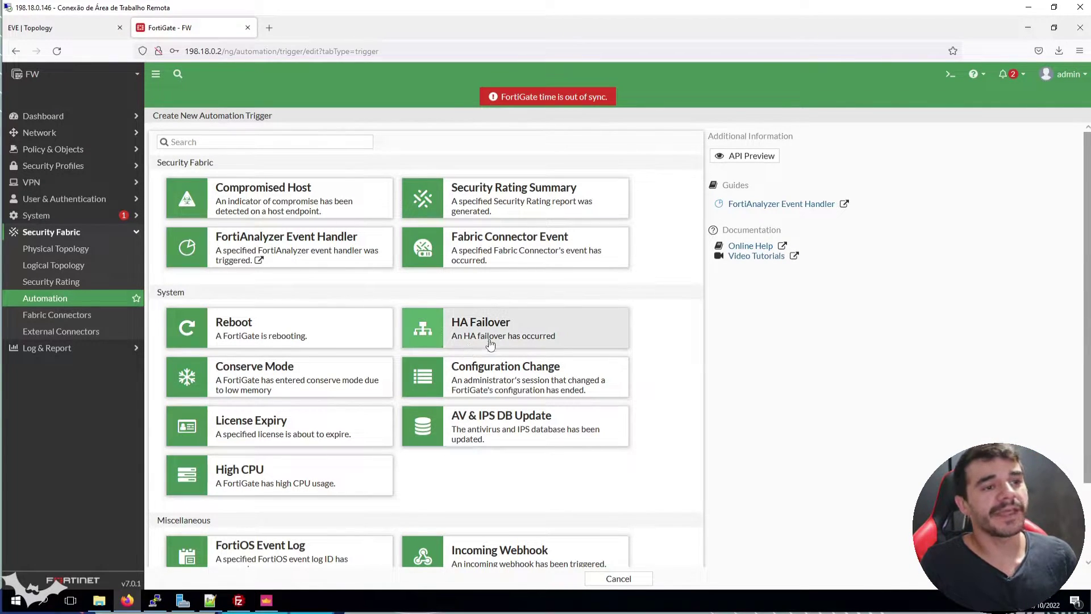
pyautogui.scroll(-1, 568, 334)
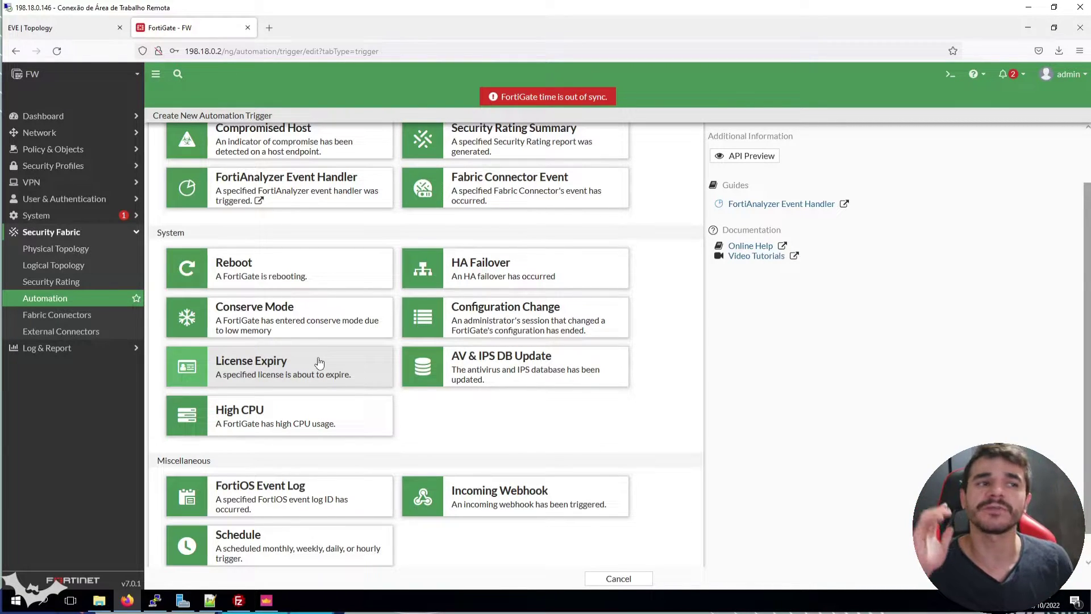
pyautogui.scroll(2, 319, 362)
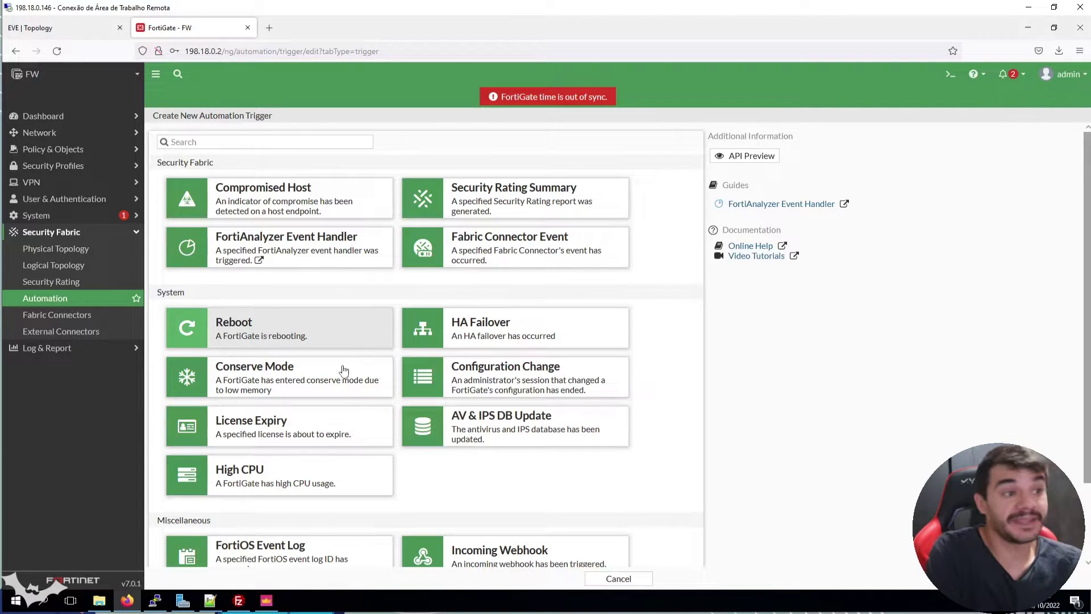
pyautogui.scroll(-3, 321, 376)
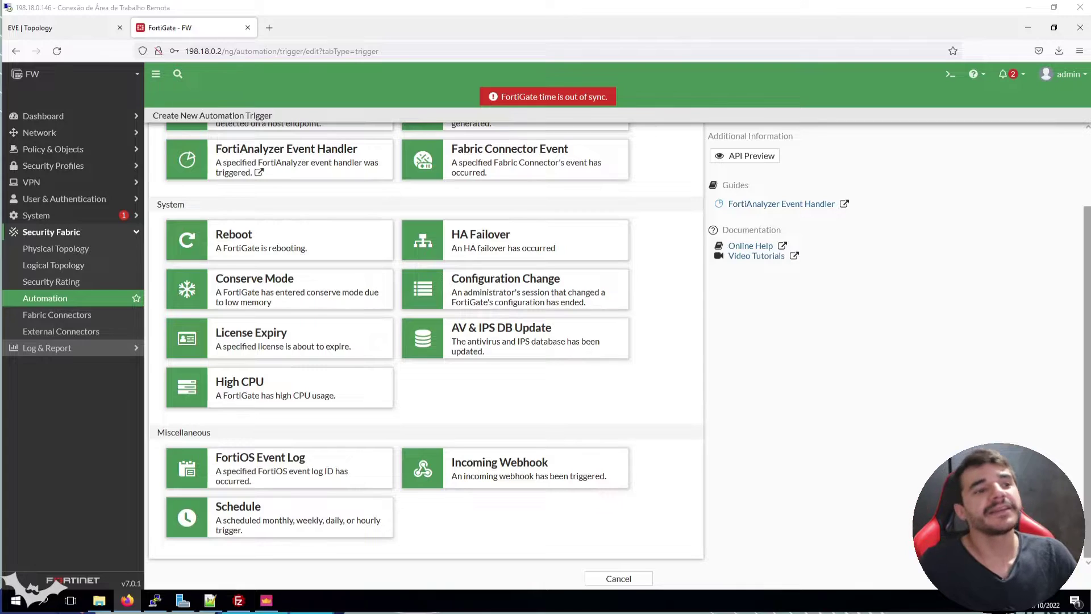
# Choose the Configuration Change trigger type and paste the name automated-backup-change-config
pyautogui.click(504, 282)
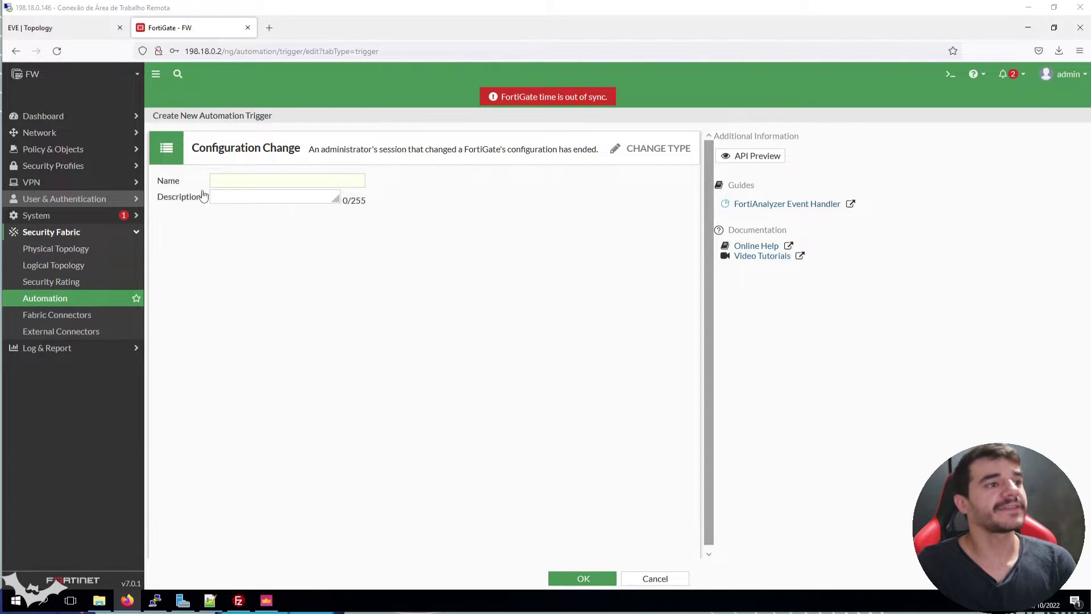
pyautogui.click(238, 181)
pyautogui.write('automated-backup-change-config')
pyautogui.doubleClick(238, 181)
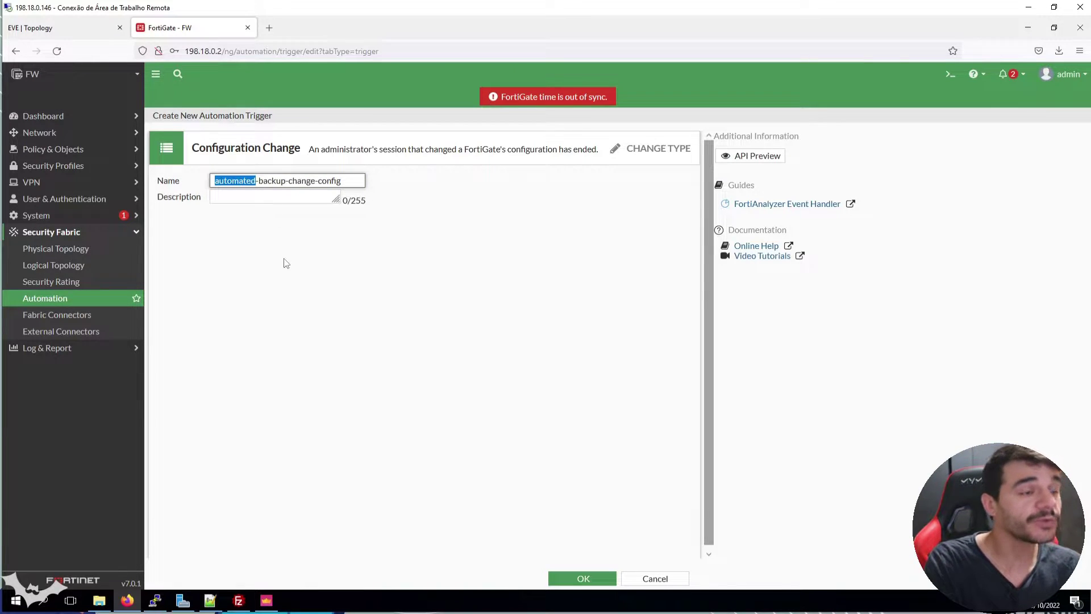
pyautogui.click(286, 263)
pyautogui.doubleClick(238, 181)
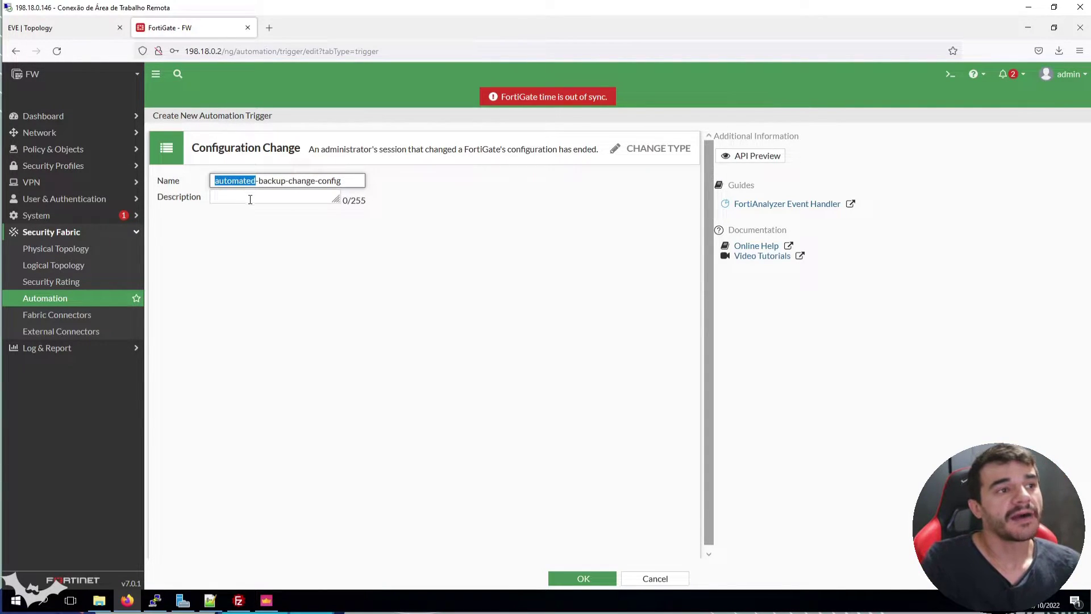
pyautogui.tripleClick(292, 182)
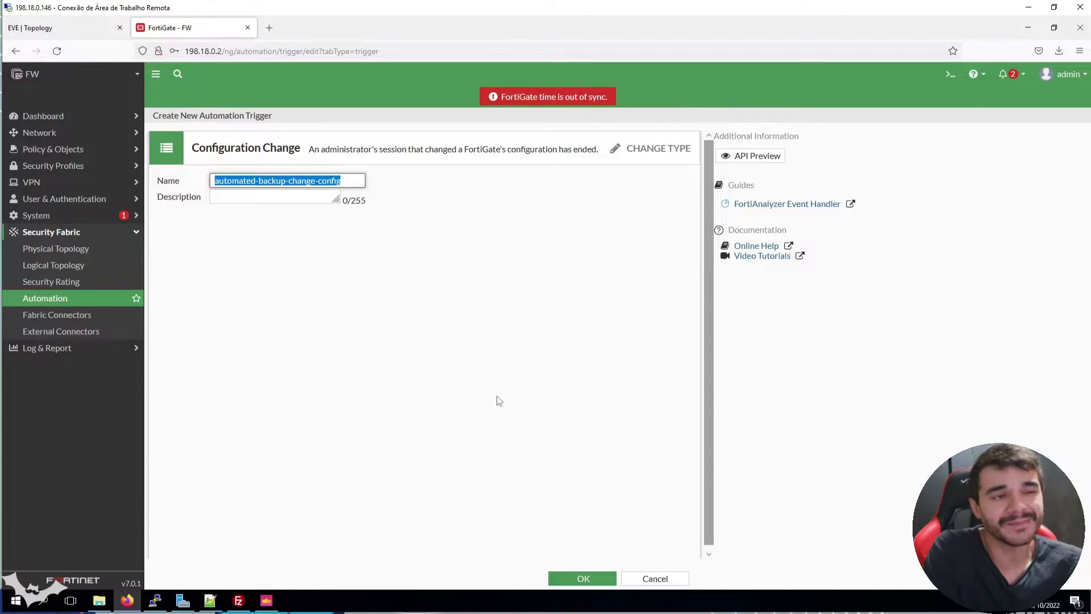
# Save the automated-backup-change-config trigger, select it in the list, and begin another new trigger
pyautogui.click(604, 580)
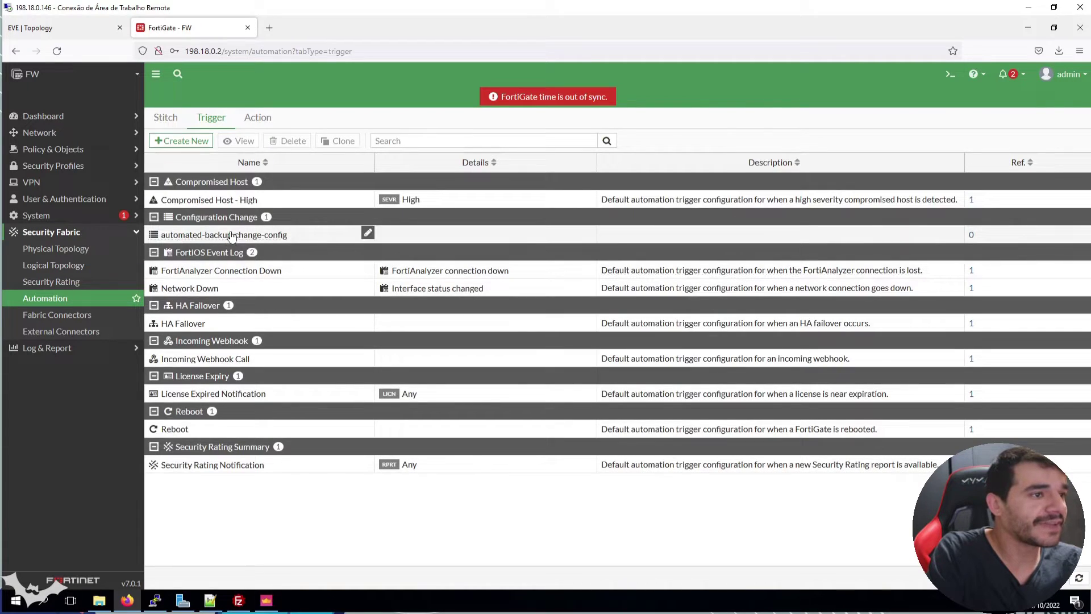
pyautogui.click(230, 235)
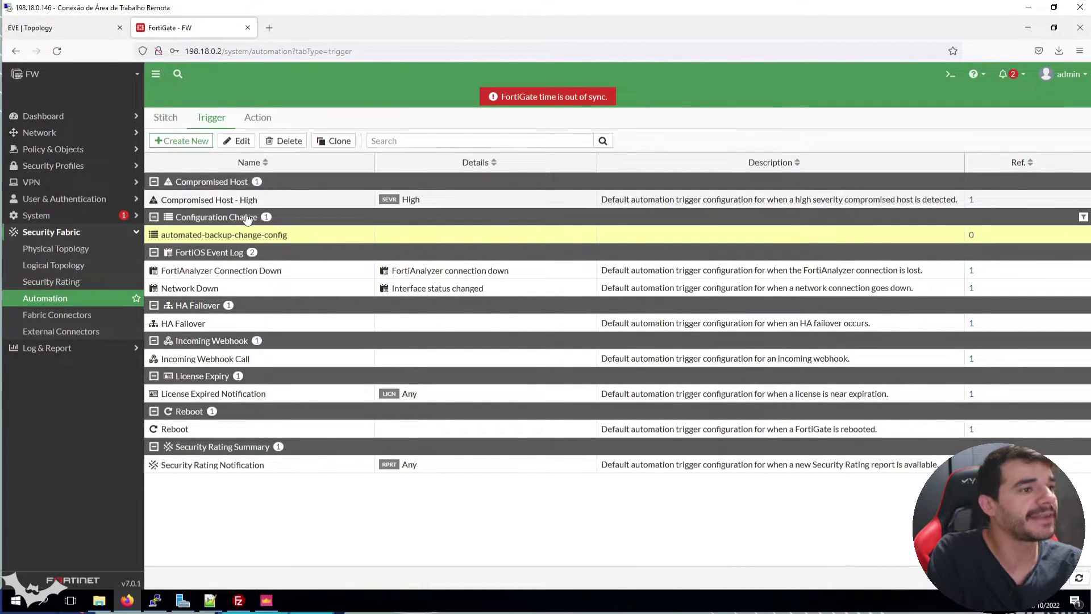
pyautogui.click(210, 142)
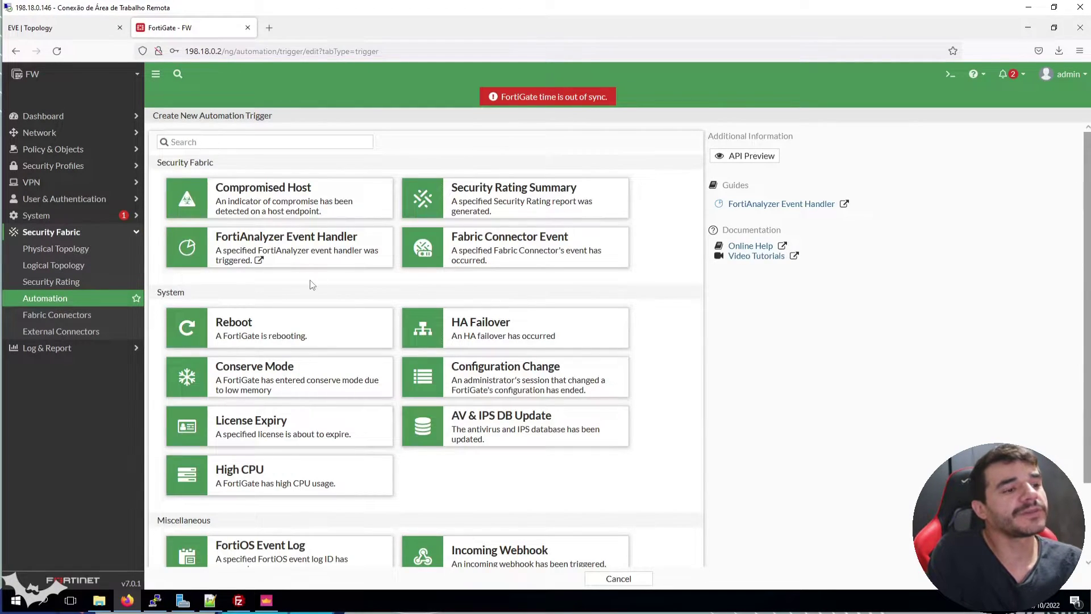
pyautogui.scroll(-3, 312, 286)
pyautogui.click(255, 515)
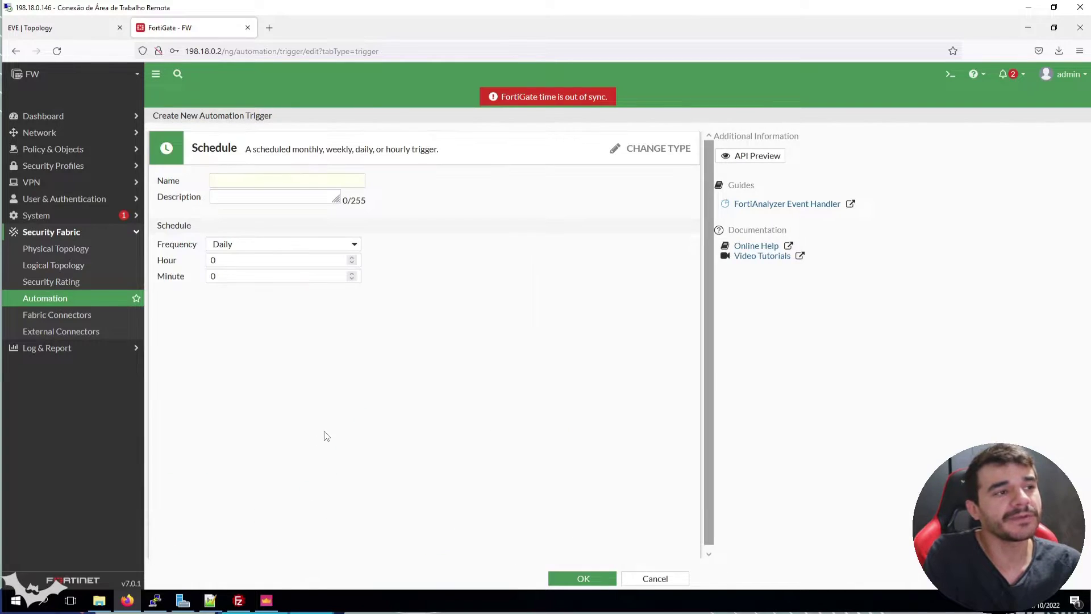
pyautogui.click(251, 246)
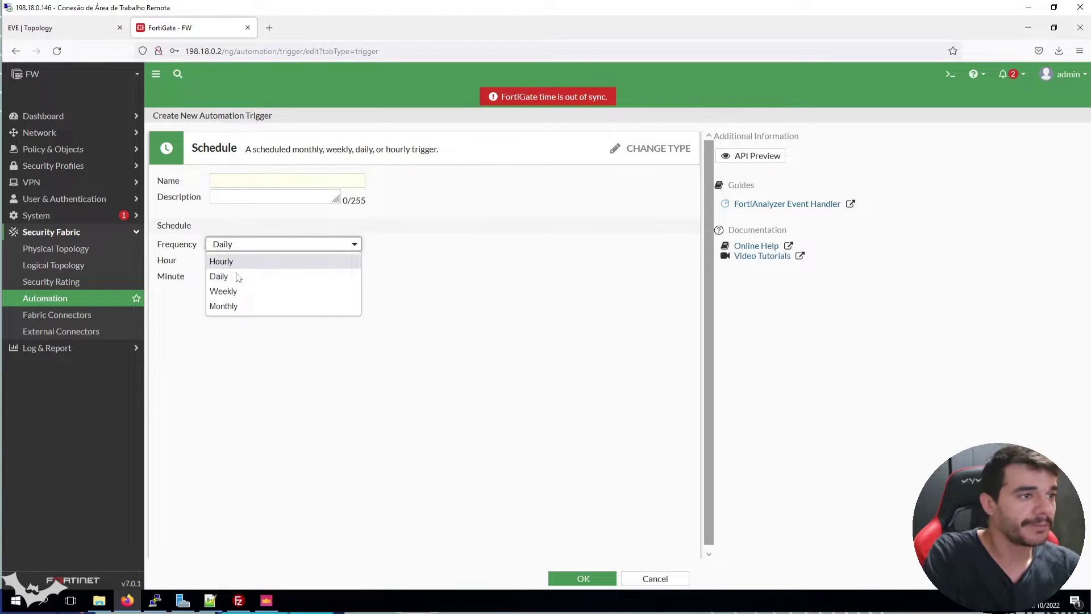
pyautogui.click(242, 276)
pyautogui.doubleClick(233, 257)
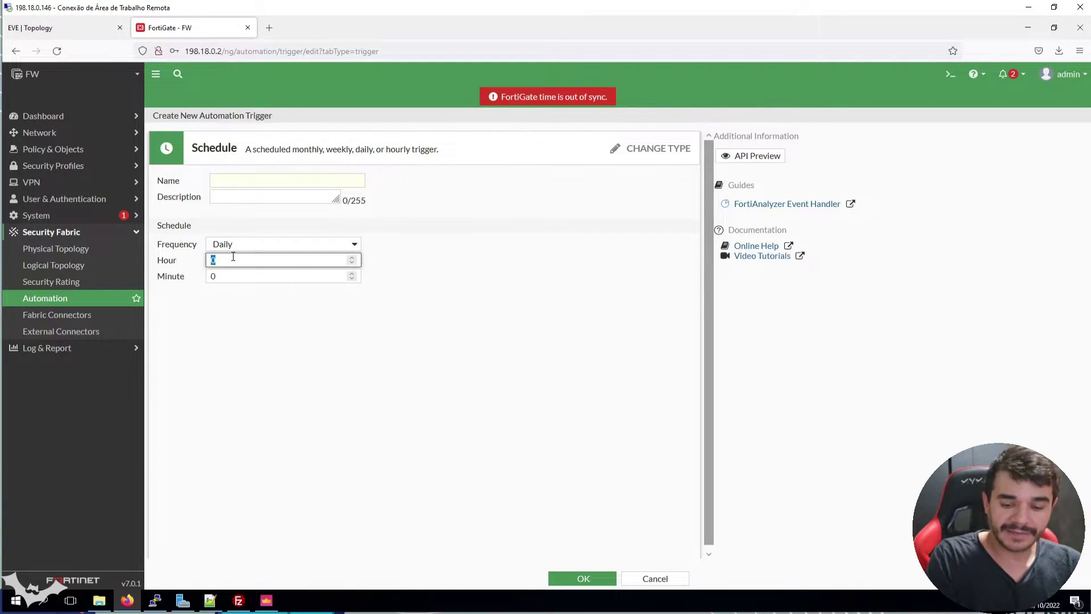
pyautogui.write('23')
pyautogui.doubleClick(223, 275)
pyautogui.write('58')
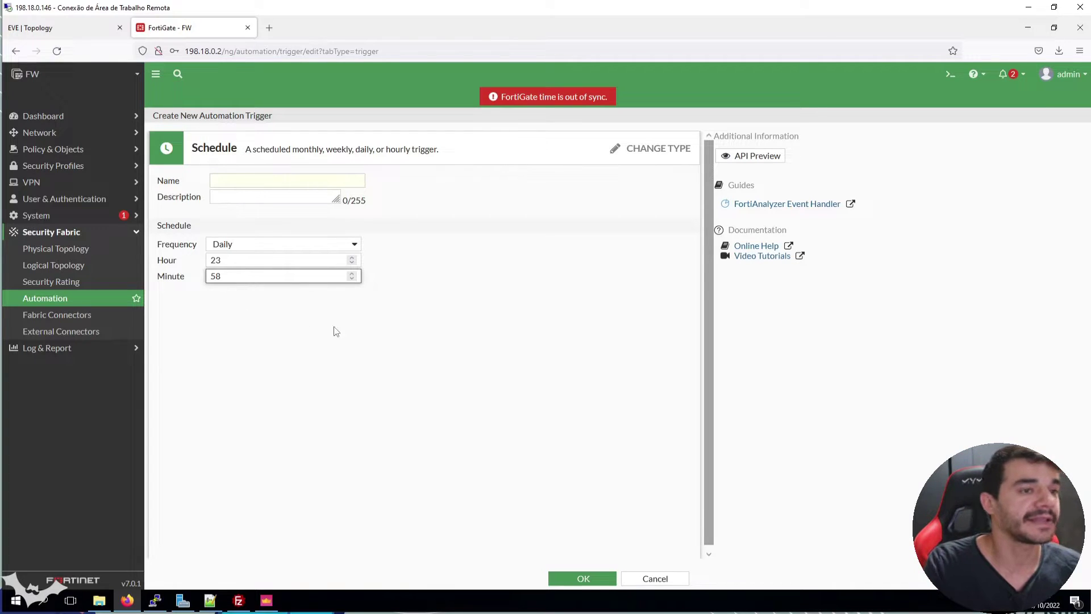
pyautogui.click(673, 578)
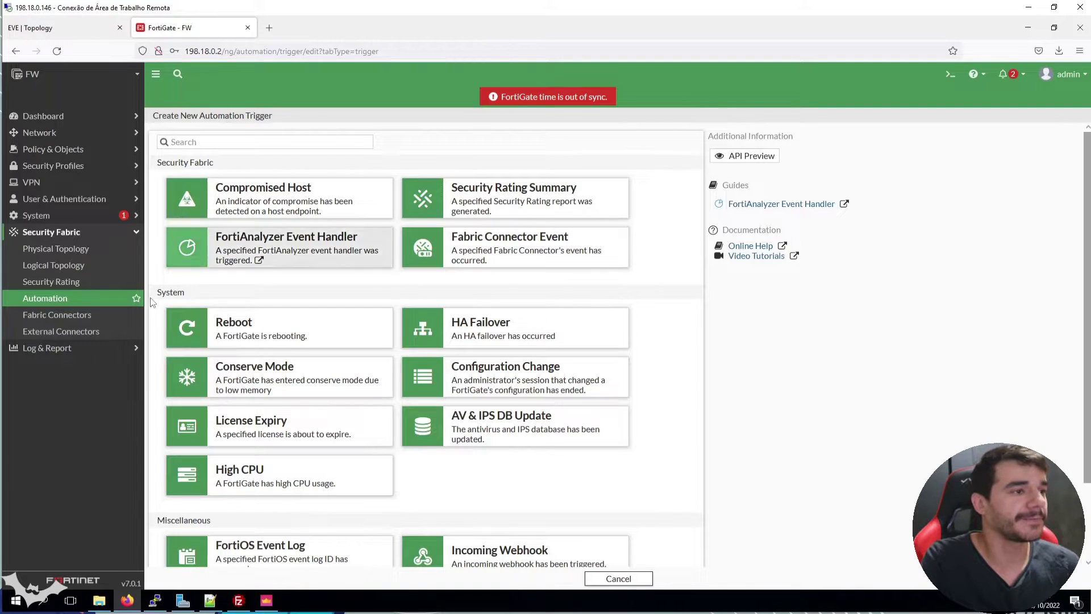
# Confirm automated-backup-change-config appears on the Trigger tab, then switch to the Action list
pyautogui.click(101, 302)
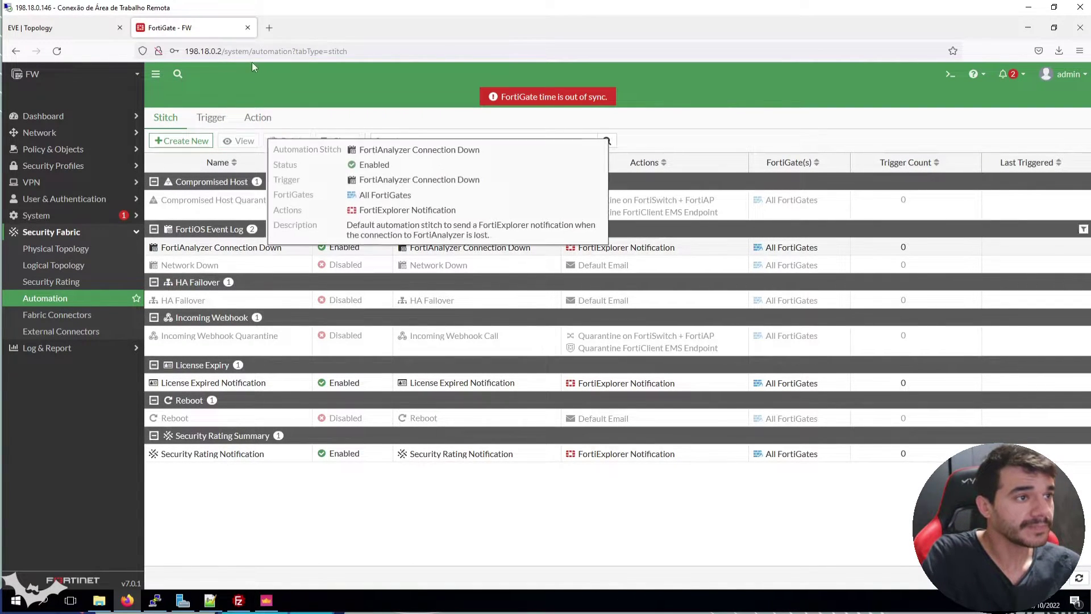
pyautogui.click(211, 117)
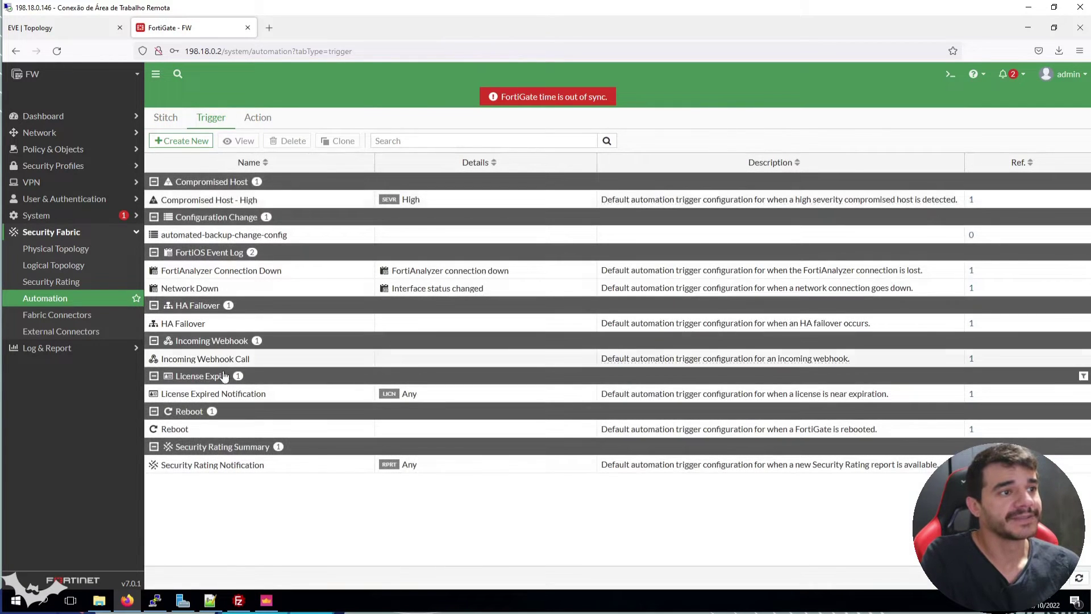
pyautogui.click(251, 238)
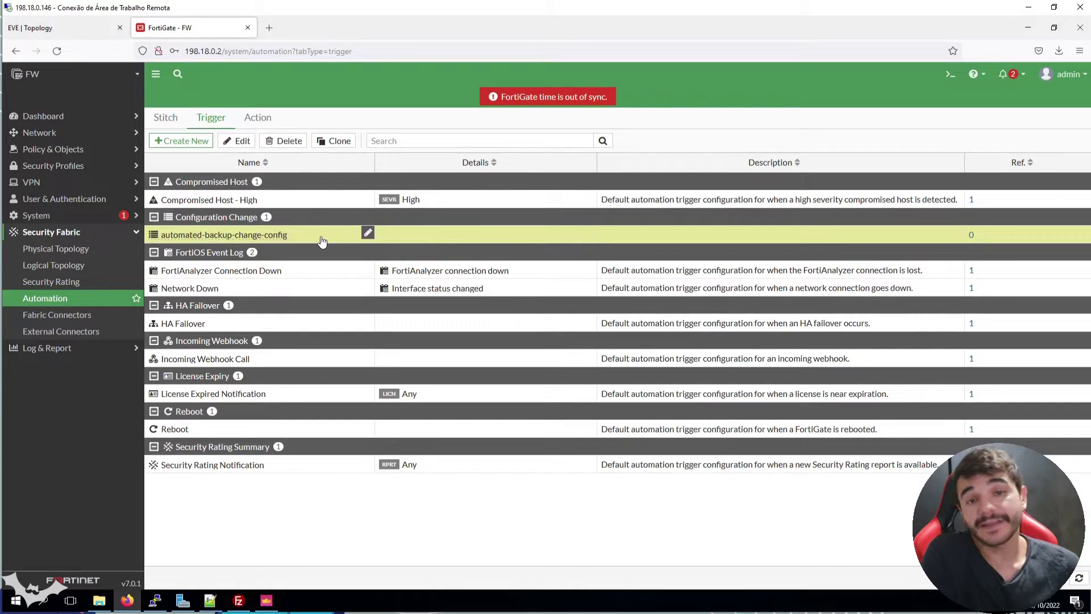
pyautogui.click(273, 119)
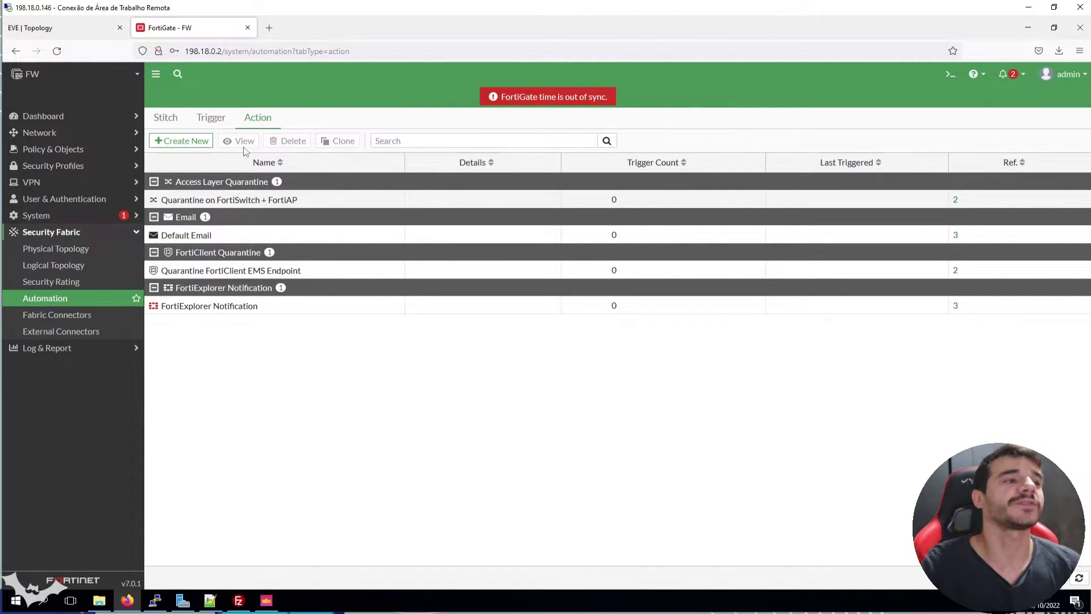
pyautogui.click(182, 144)
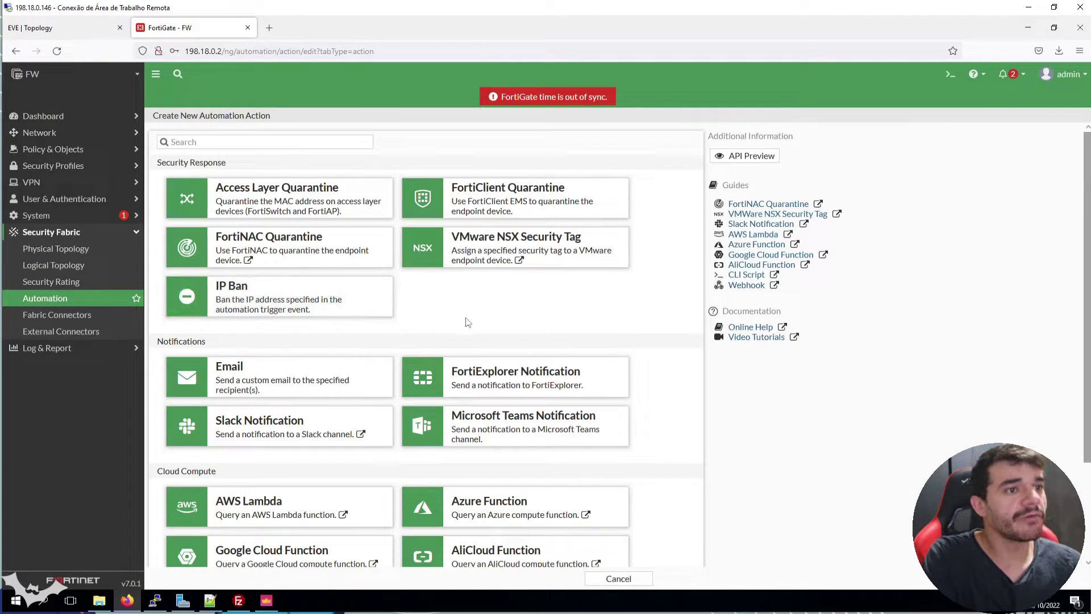
pyautogui.scroll(-2, 468, 321)
pyautogui.scroll(2, 469, 324)
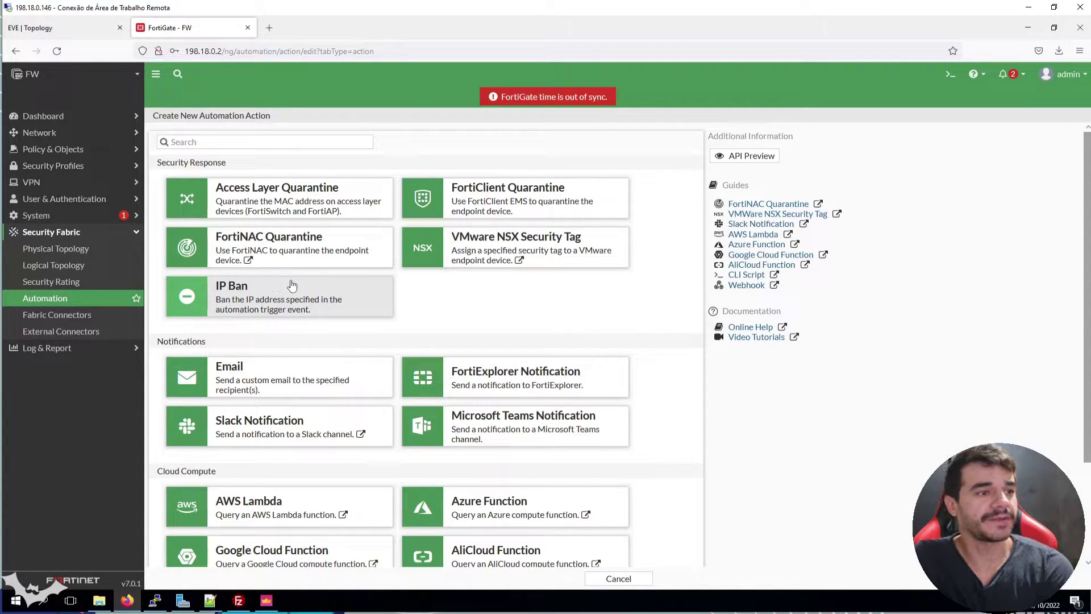
pyautogui.scroll(-2, 360, 364)
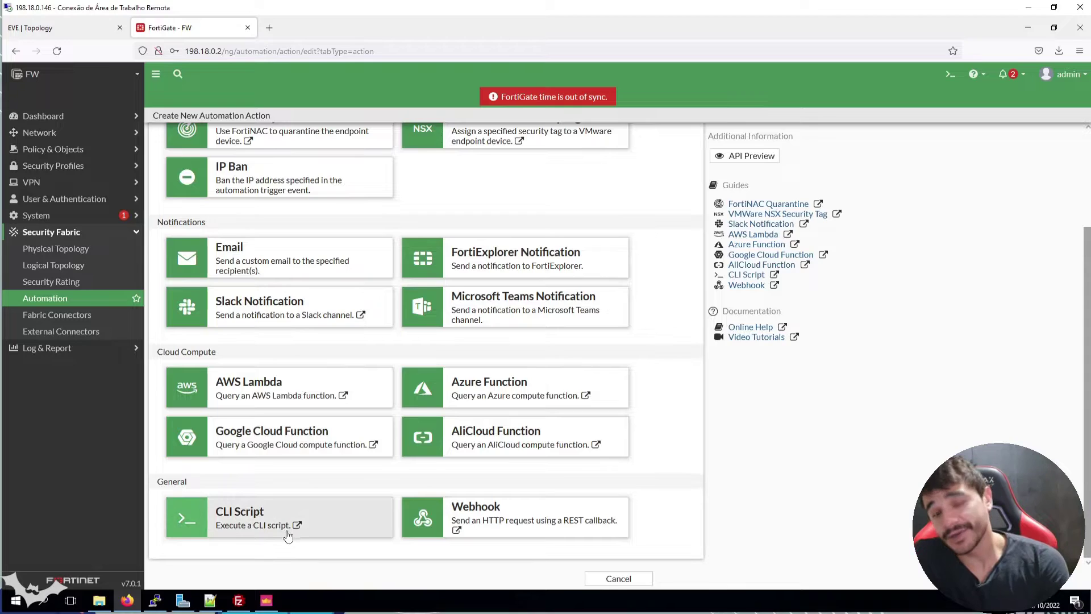
pyautogui.scroll(2, 341, 468)
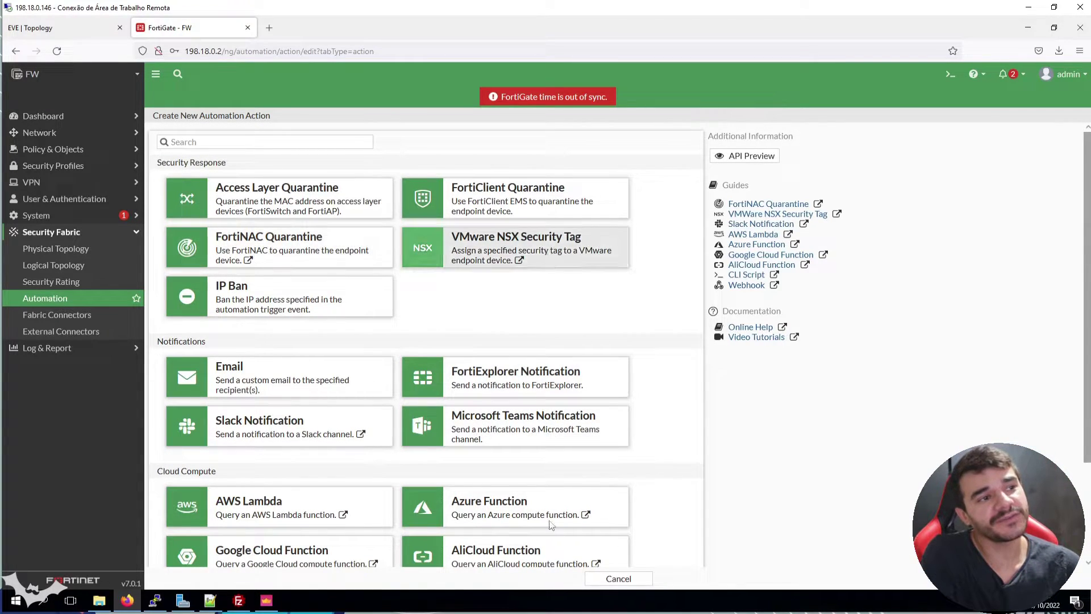
pyautogui.scroll(-1, 551, 560)
pyautogui.scroll(-1, 550, 560)
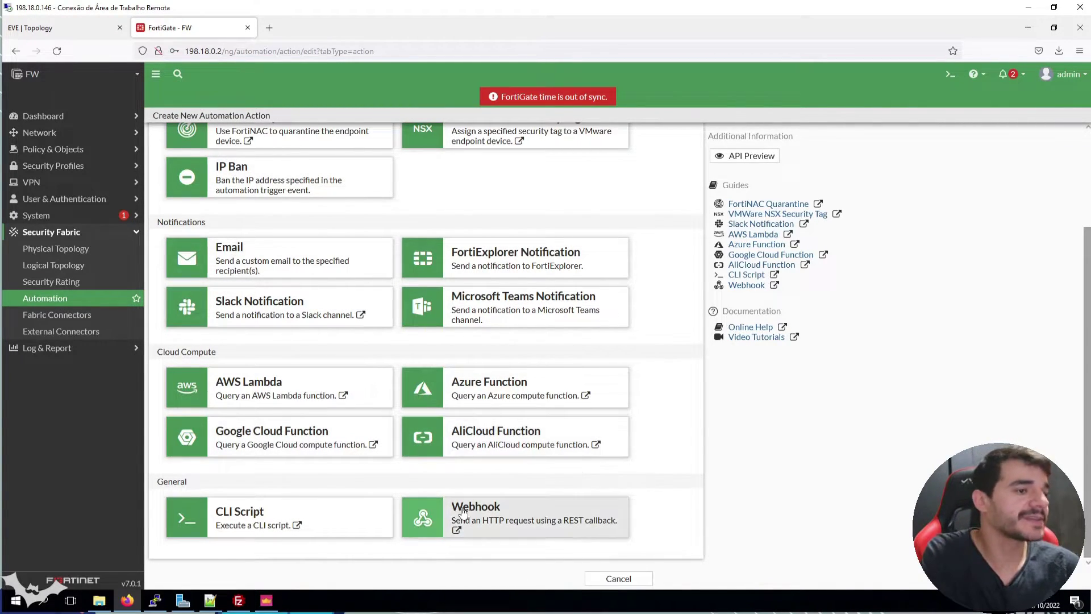
# Choose the CLI Script action type, name it automated-backup-action, and check minimum interval 0
pyautogui.click(299, 519)
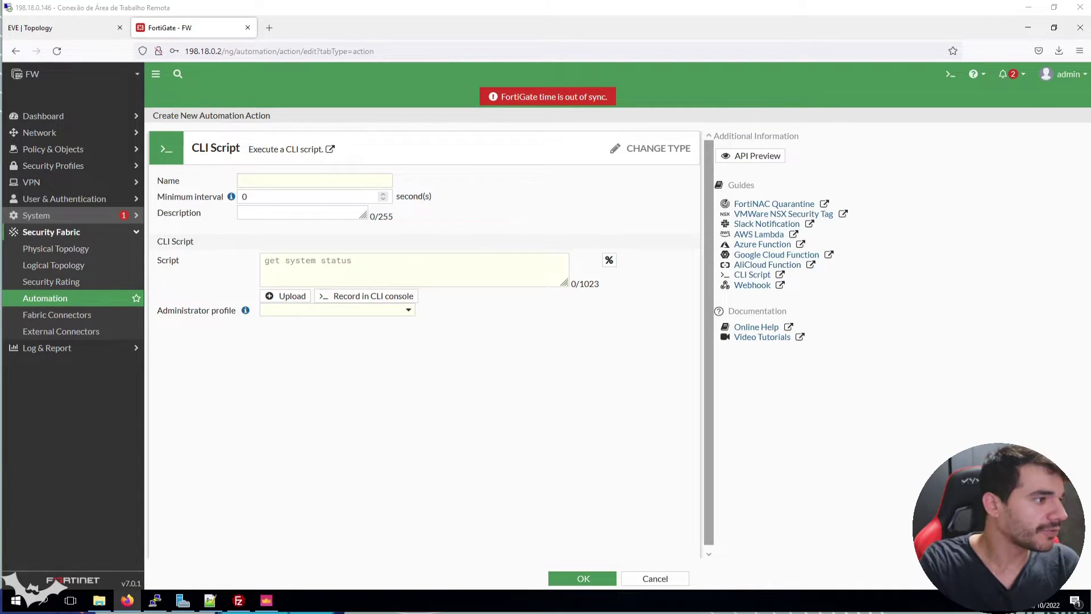
pyautogui.click(281, 182)
pyautogui.write('automated-backup-action')
pyautogui.hotkey('ctrl', 'a')
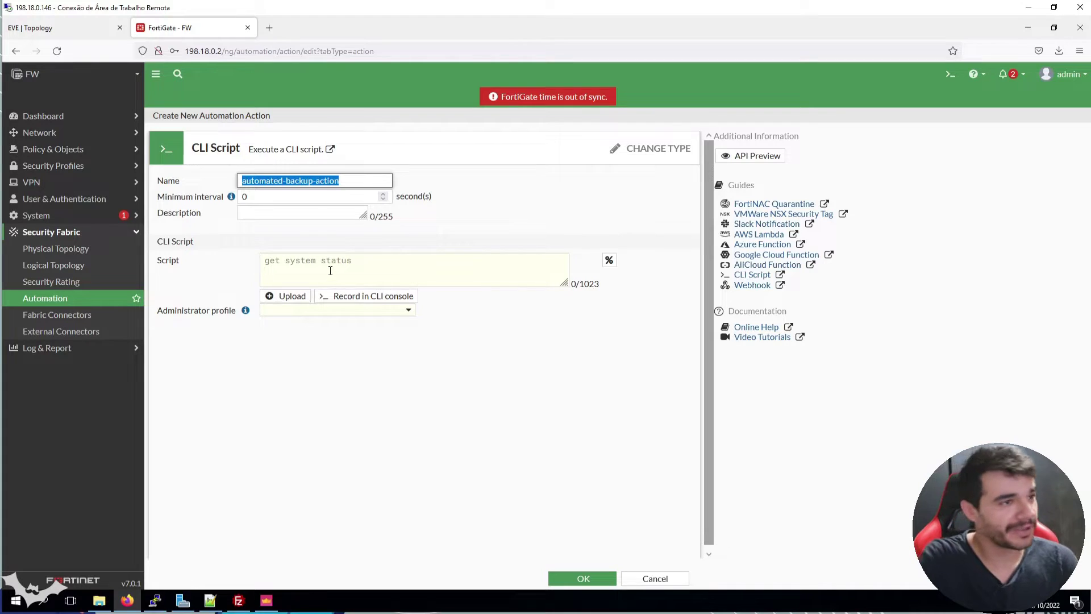
pyautogui.click(262, 197)
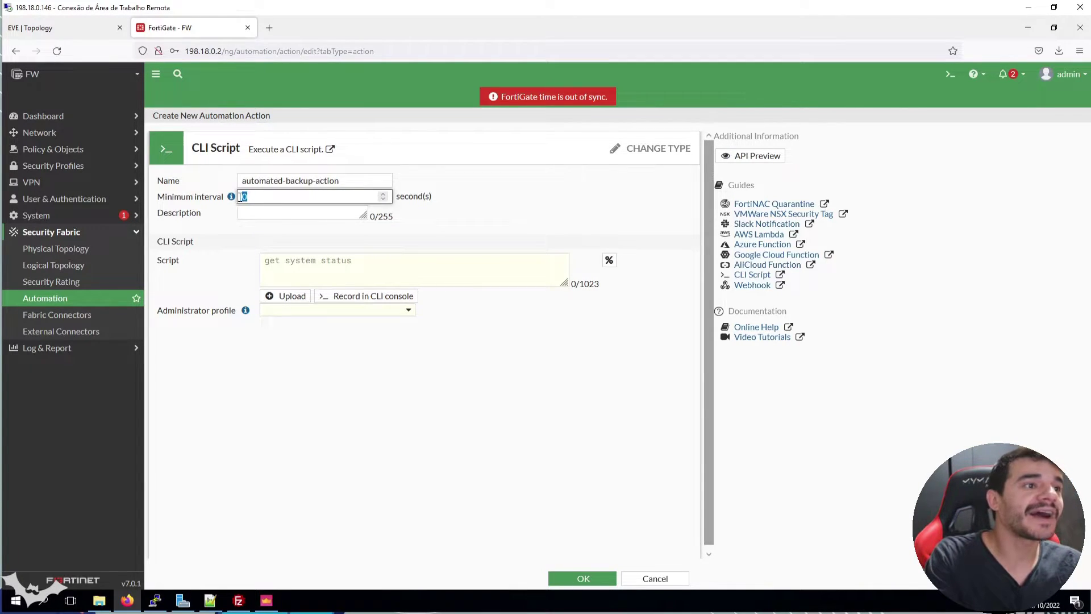
pyautogui.moveTo(232, 197)
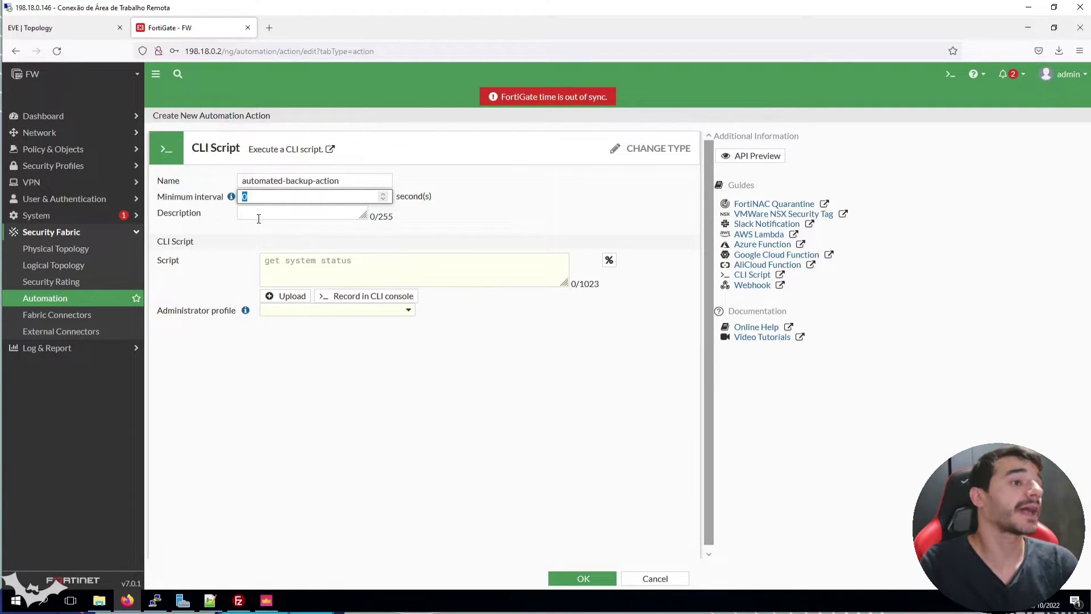
pyautogui.click(271, 265)
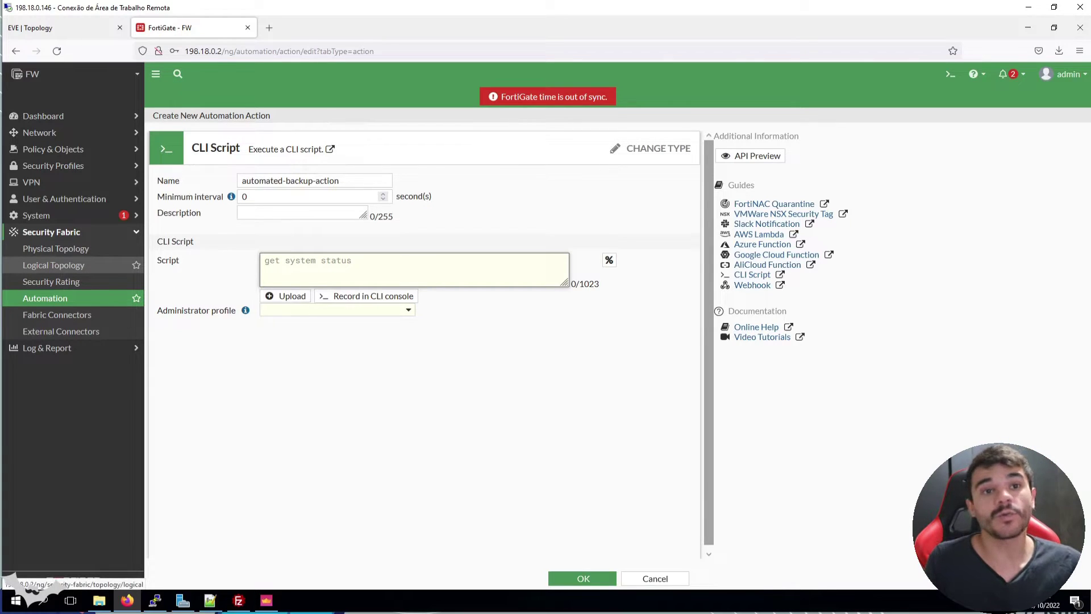
pyautogui.click(34, 28)
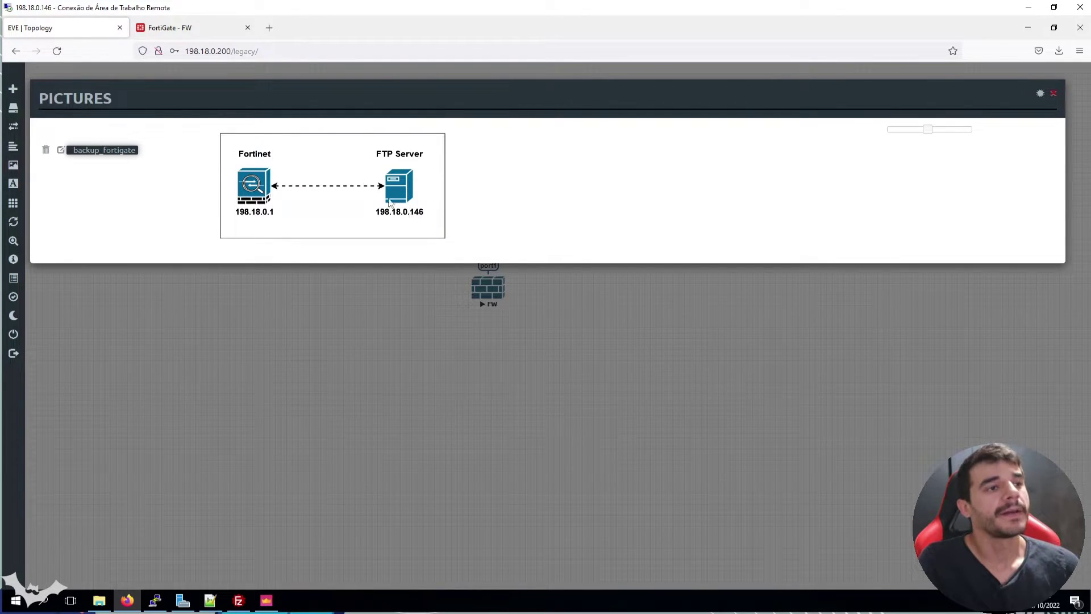
pyautogui.click(203, 33)
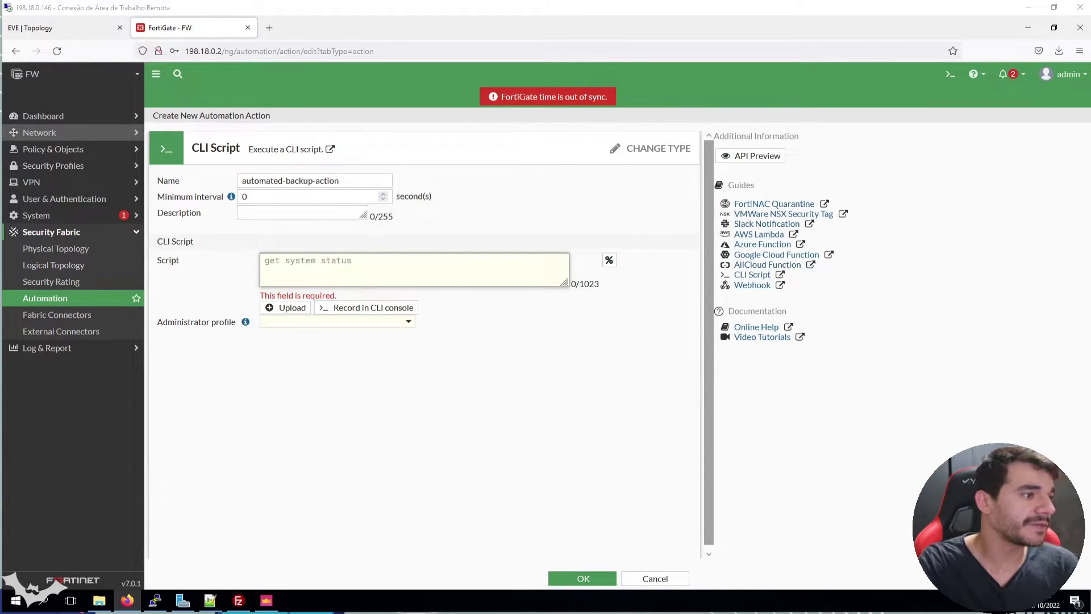
# Paste 'execute backup config ftp /fortigate-backup.conf 198.18.0.146' with FTP credentials into the script box
pyautogui.click(351, 267)
pyautogui.write('execute backup config ftp /fortigate-backup.conf 198.18.0.146 user admin@123')
pyautogui.doubleClick(380, 271)
pyautogui.hotkey('ctrl', 'a')
pyautogui.click(382, 270)
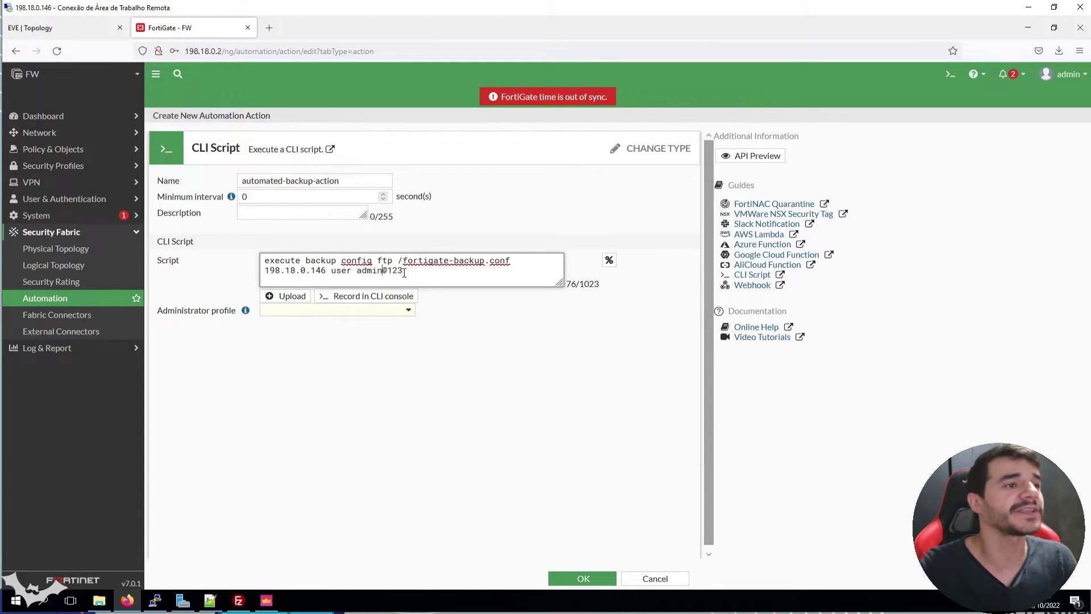
pyautogui.doubleClick(324, 262)
pyautogui.doubleClick(358, 261)
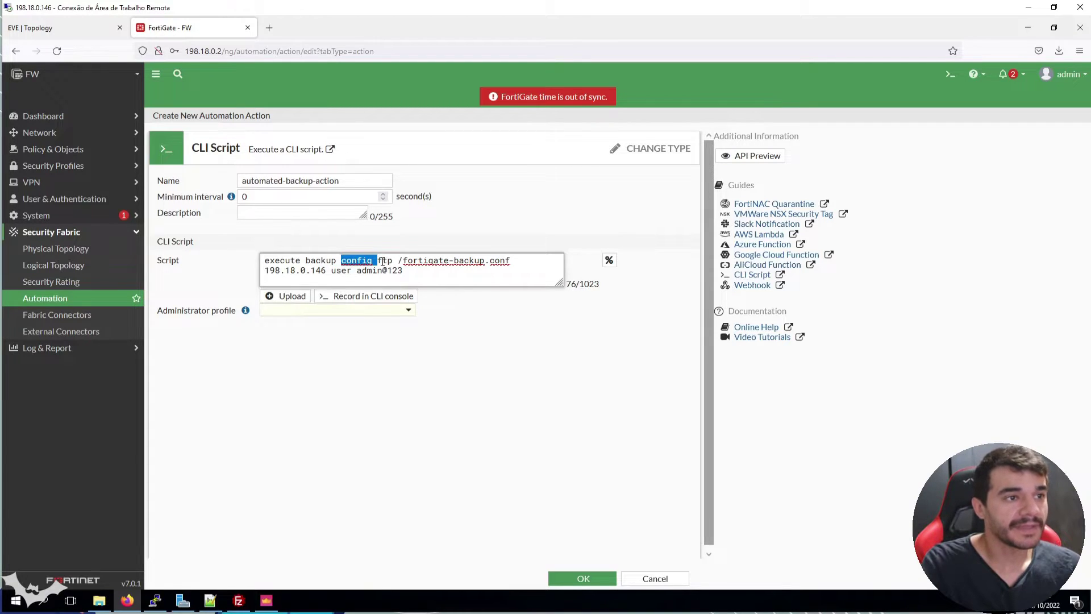
pyautogui.doubleClick(385, 262)
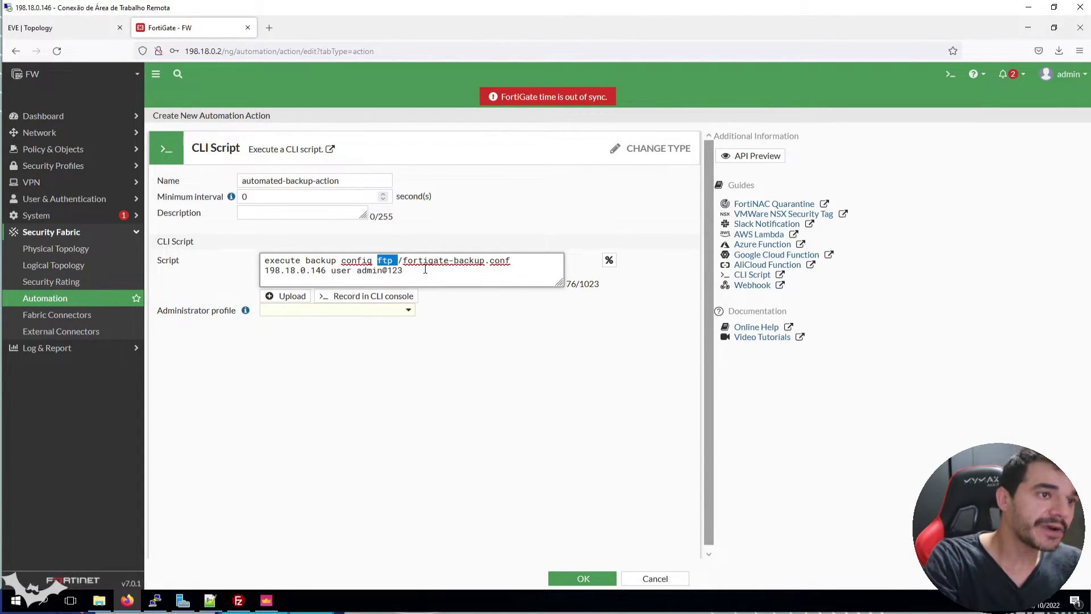
pyautogui.doubleClick(471, 262)
pyautogui.doubleClick(500, 261)
pyautogui.click(513, 263)
pyautogui.moveTo(510, 262); pyautogui.dragTo(400, 261)
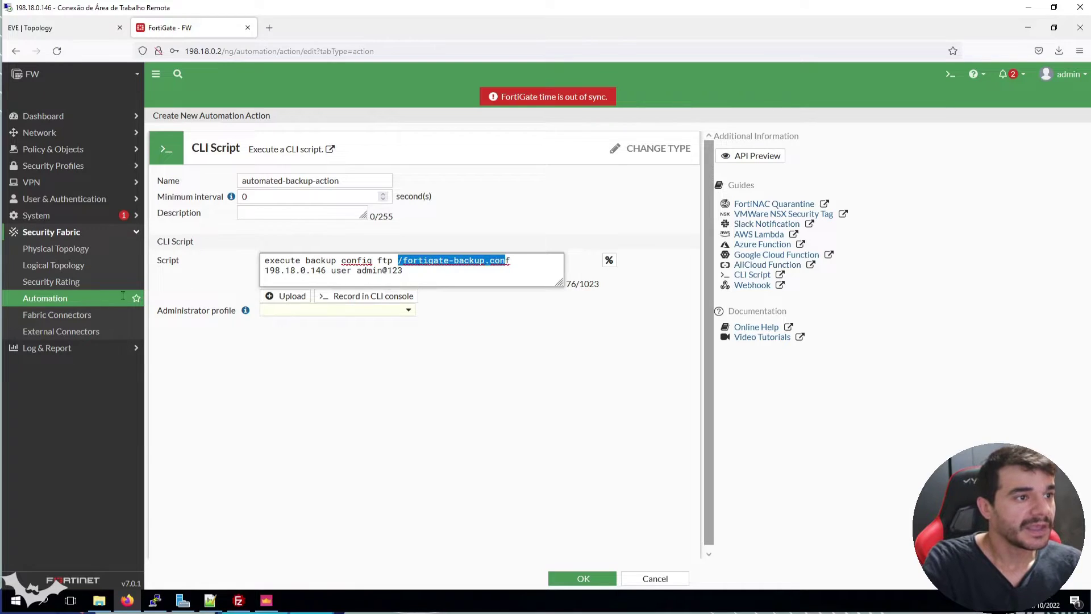
# Verify 198.18.0.146 against the EVE-NG topology, review the FTP credentials, then bring up FileZilla Server
pyautogui.moveTo(265, 270); pyautogui.dragTo(326, 272)
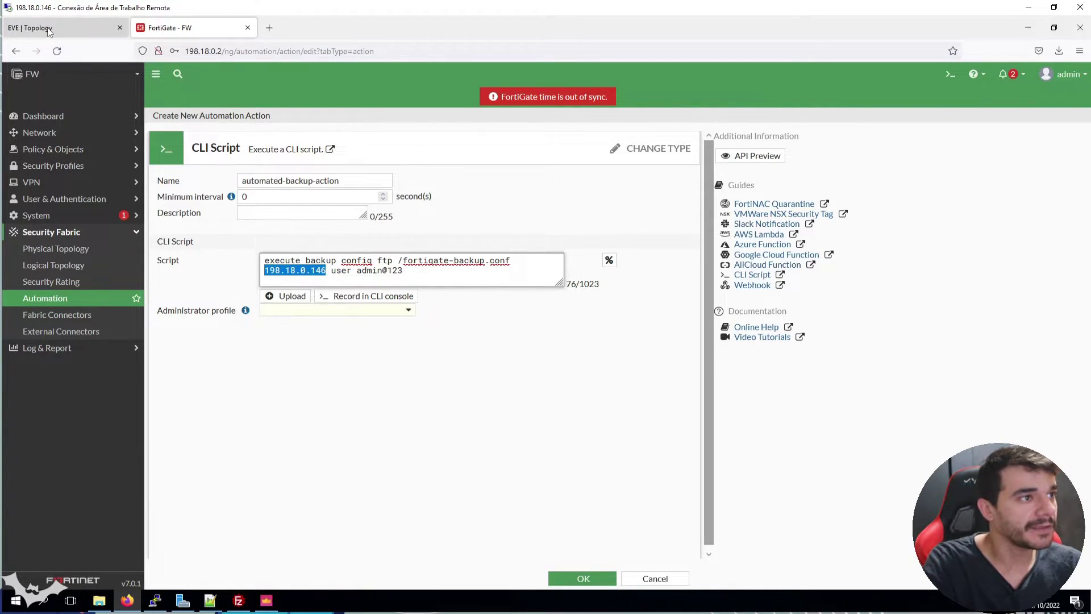
pyautogui.click(49, 31)
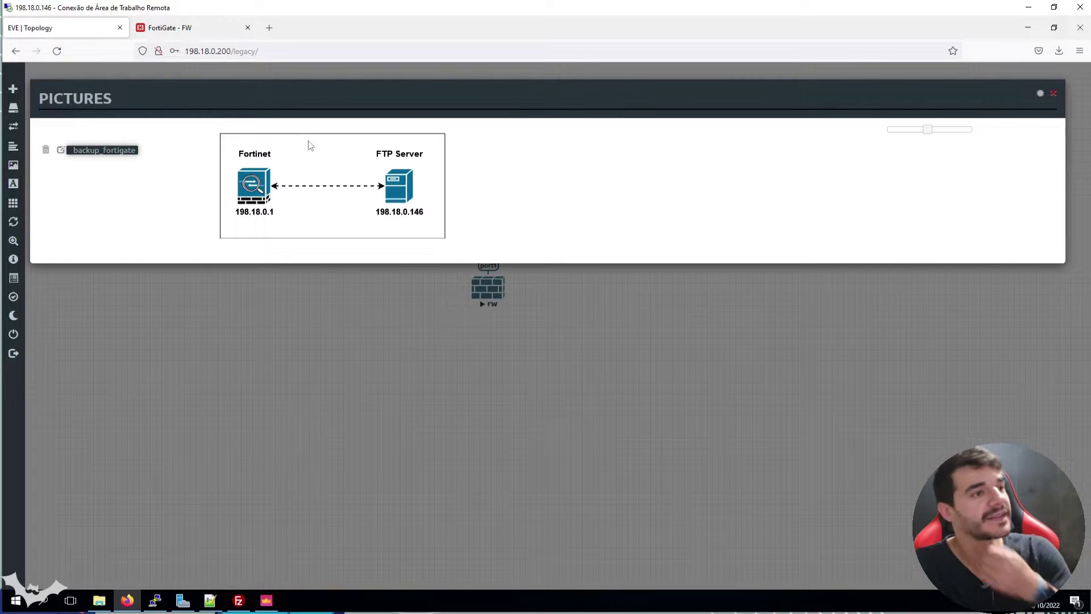
pyautogui.click(178, 27)
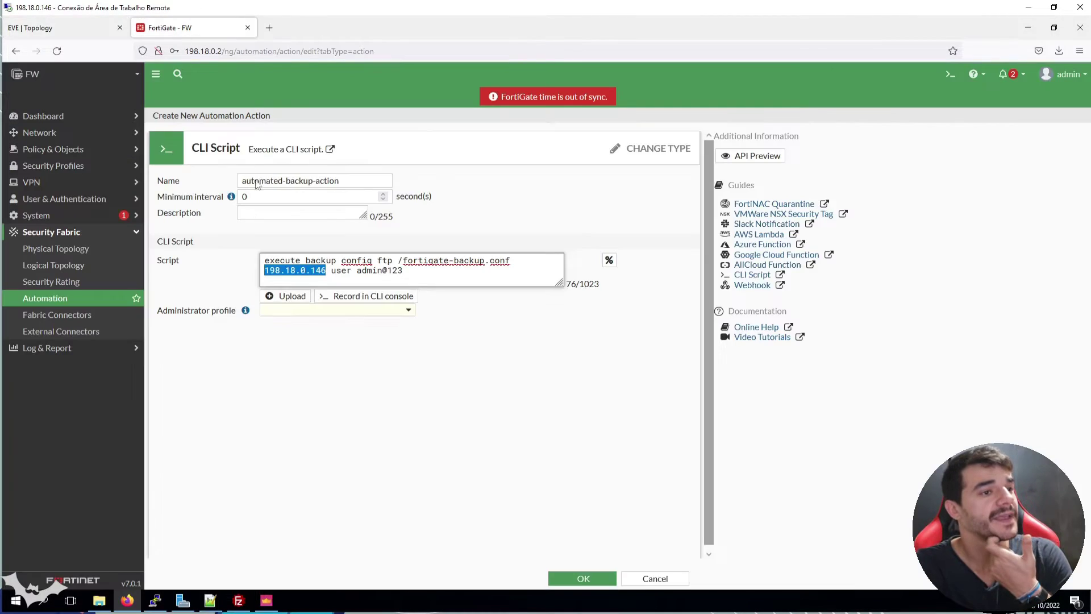
pyautogui.doubleClick(341, 271)
pyautogui.doubleClick(369, 271)
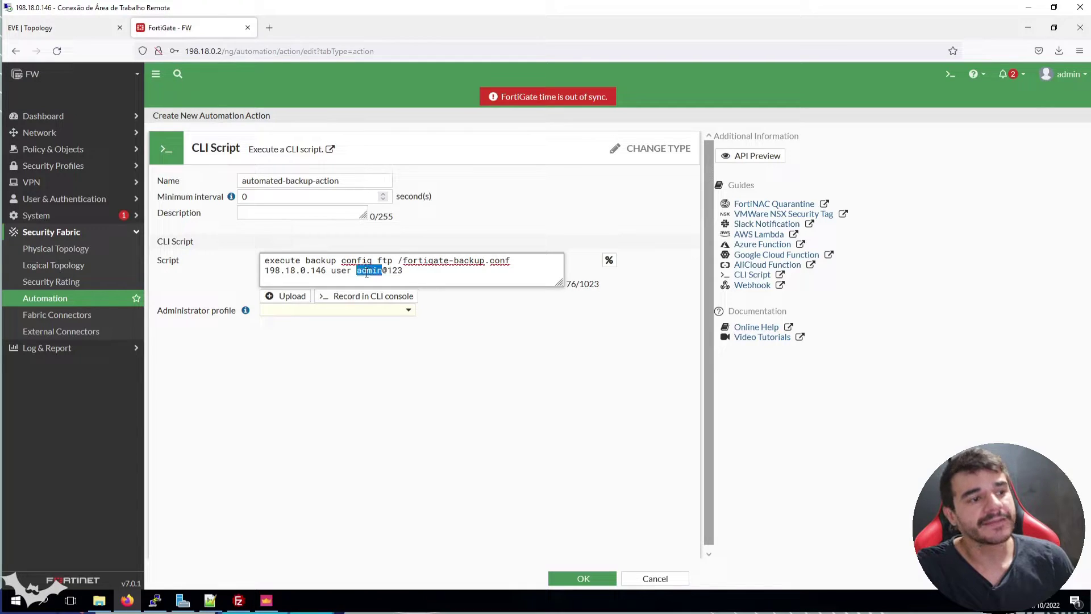
pyautogui.click(244, 599)
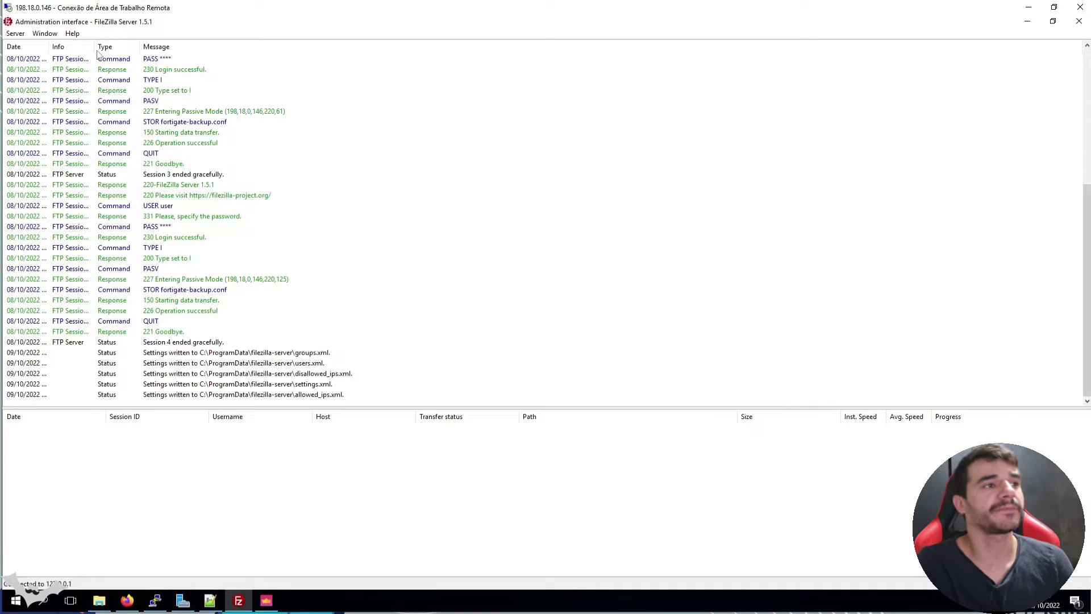
# Inspect the FTP user account under Rights management > Users in FileZilla Server, then minimize FileZilla
pyautogui.click(16, 33)
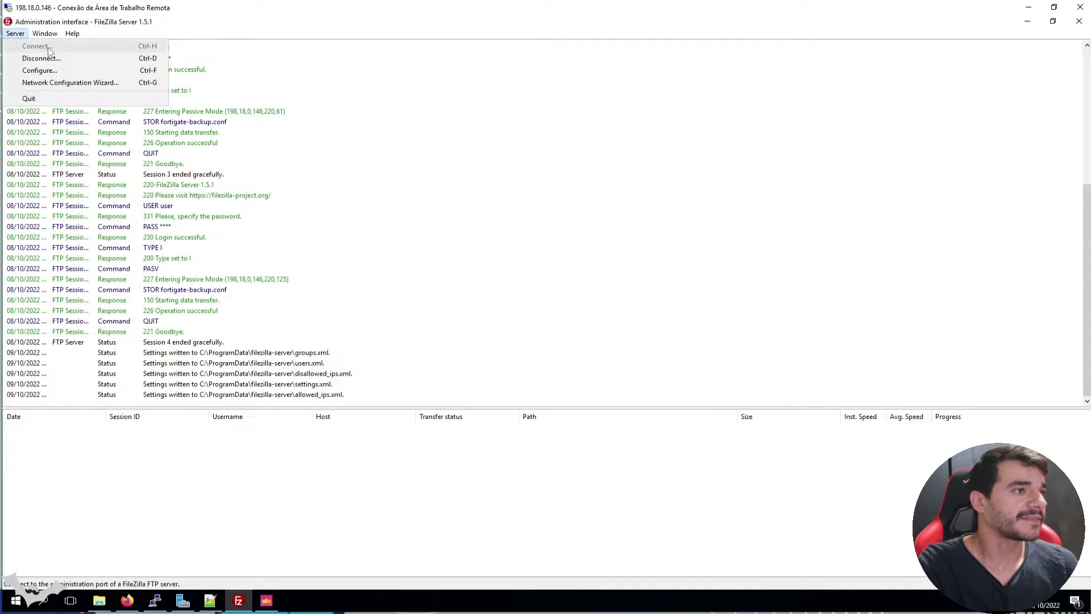
pyautogui.click(53, 70)
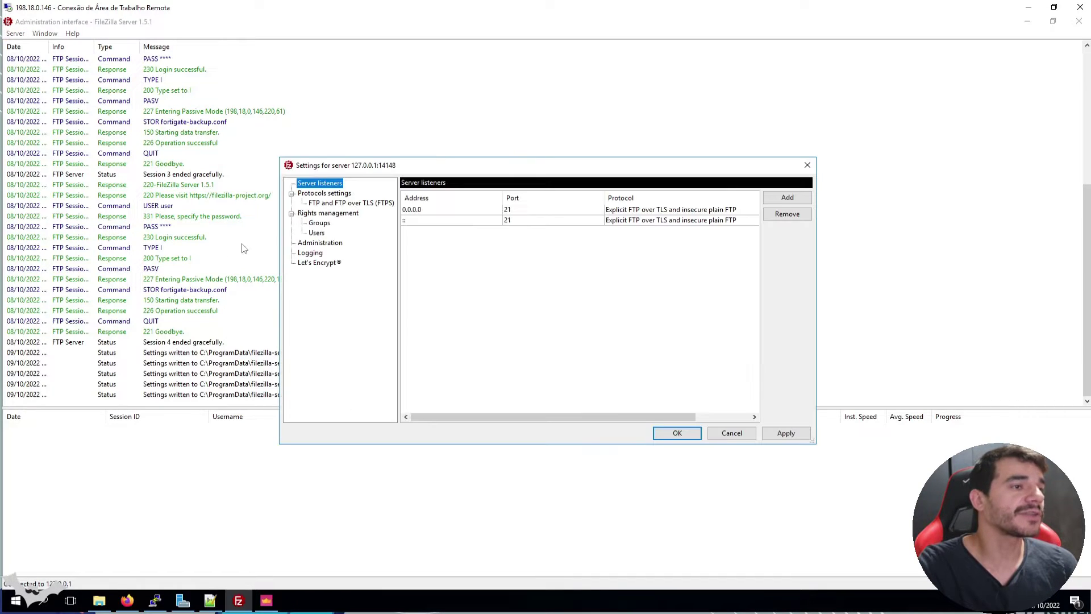
pyautogui.click(317, 233)
pyautogui.click(427, 221)
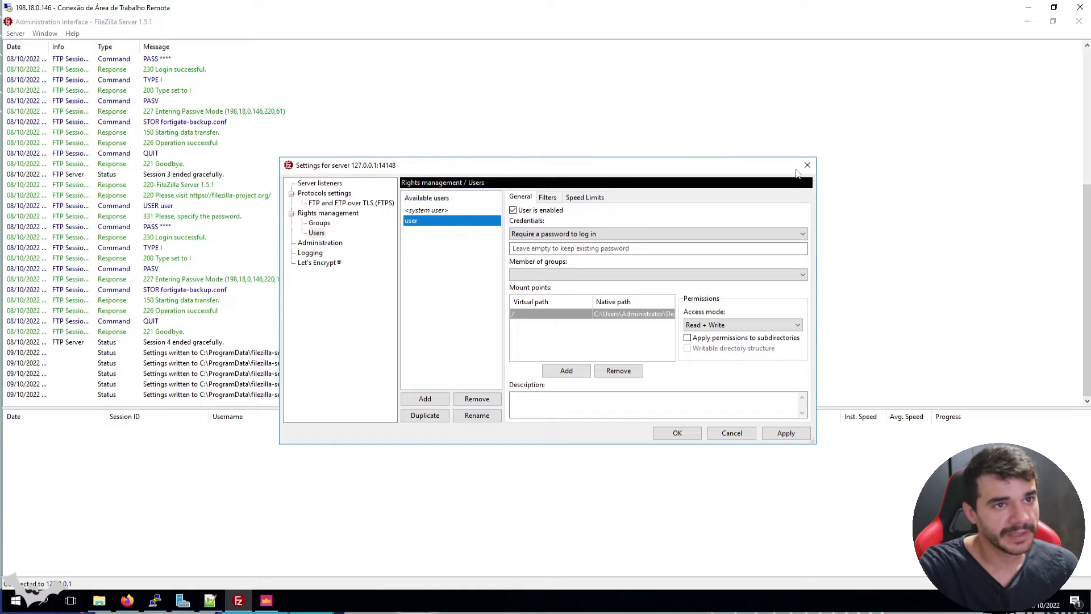
pyautogui.click(807, 165)
pyautogui.click(1027, 21)
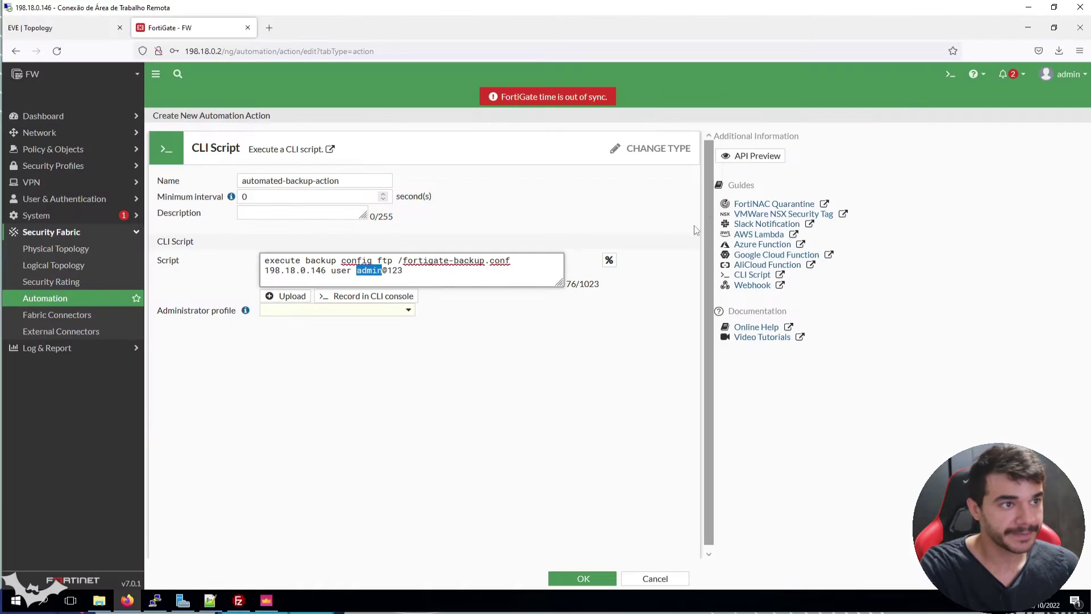
pyautogui.click(477, 278)
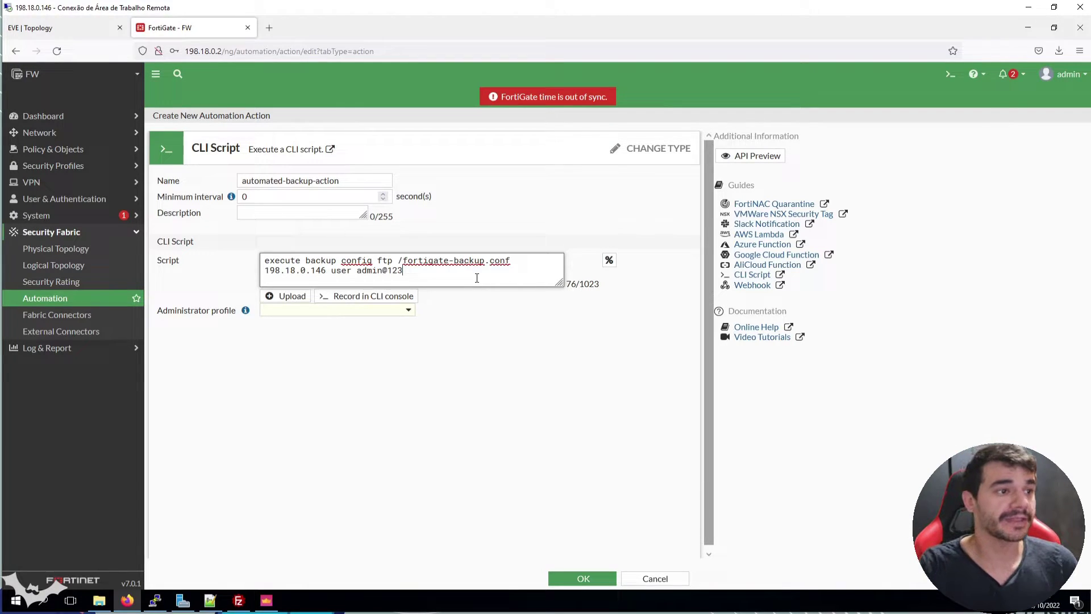
pyautogui.click(415, 302)
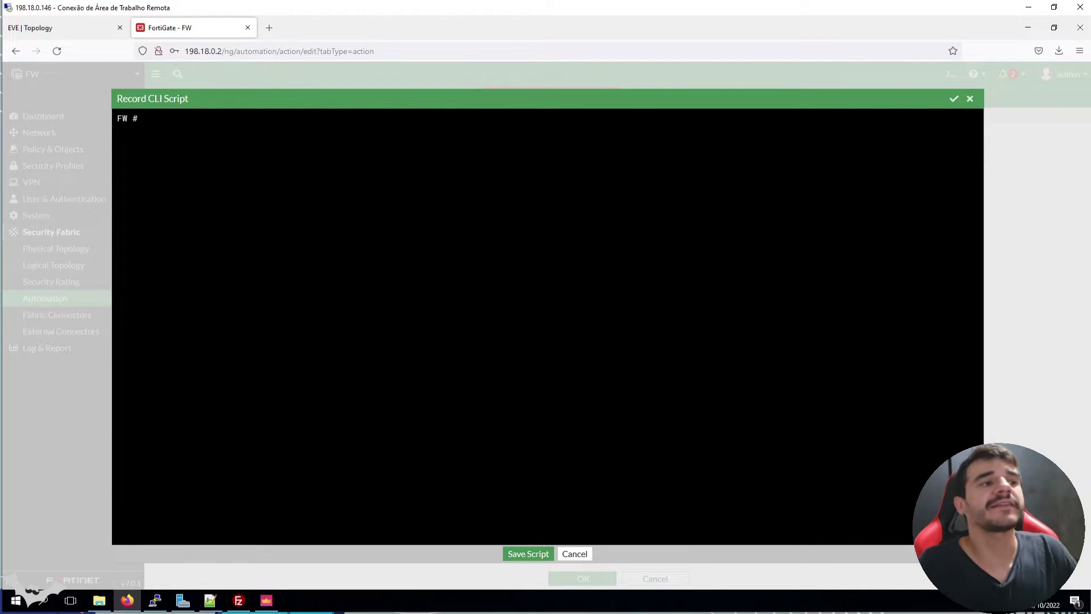
pyautogui.click(970, 99)
pyautogui.click(421, 276)
pyautogui.tripleClick(419, 275)
pyautogui.doubleClick(419, 276)
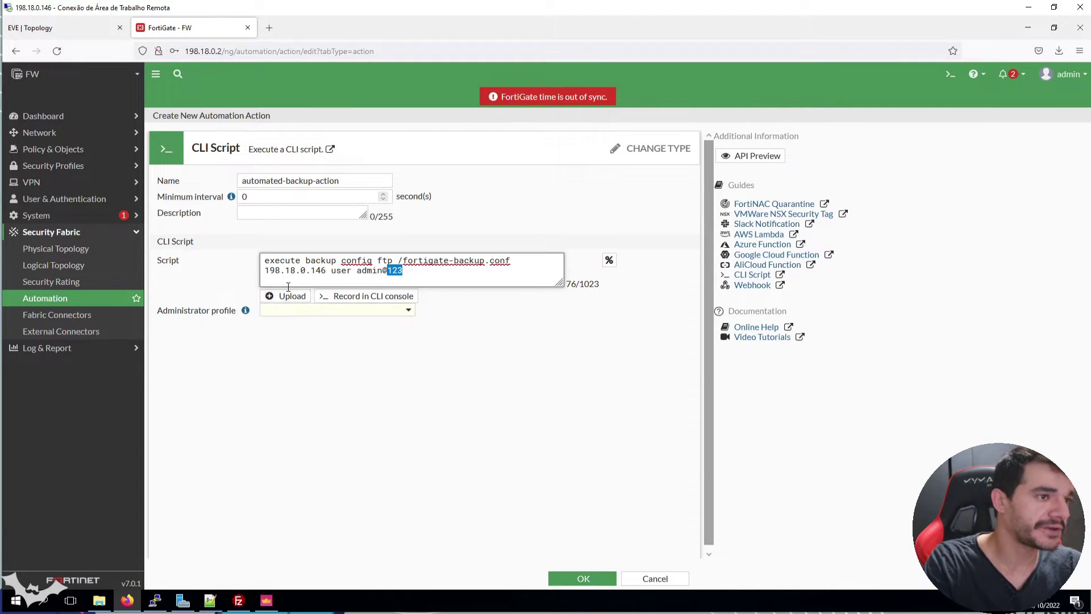
# Try prefixing config with 'full-' in the backup script, then remove it again
pyautogui.tripleClick(343, 275)
pyautogui.click(476, 263)
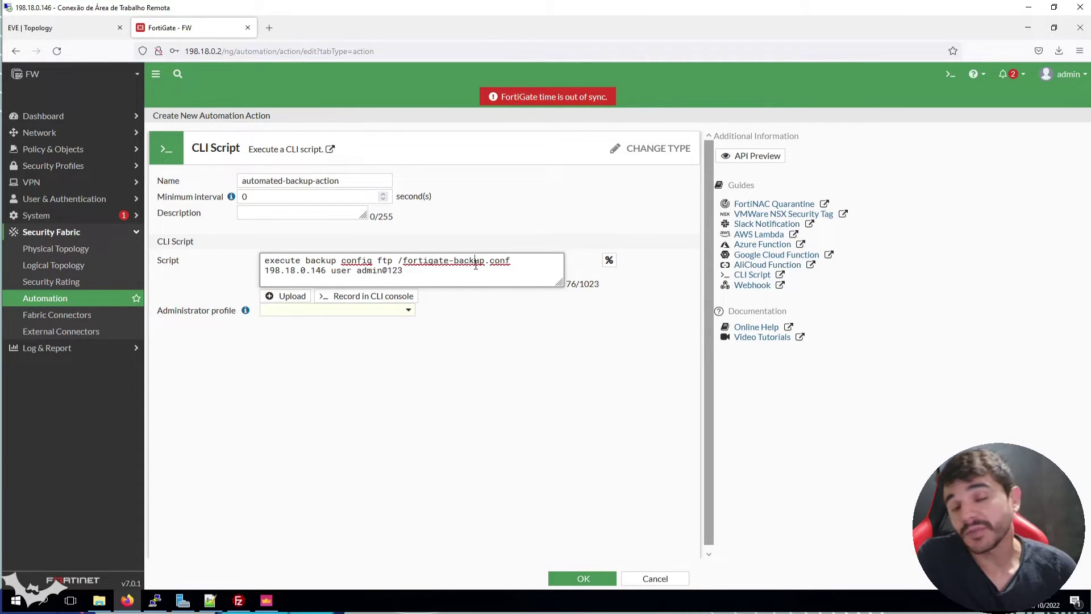
pyautogui.click(342, 261)
pyautogui.write('full-')
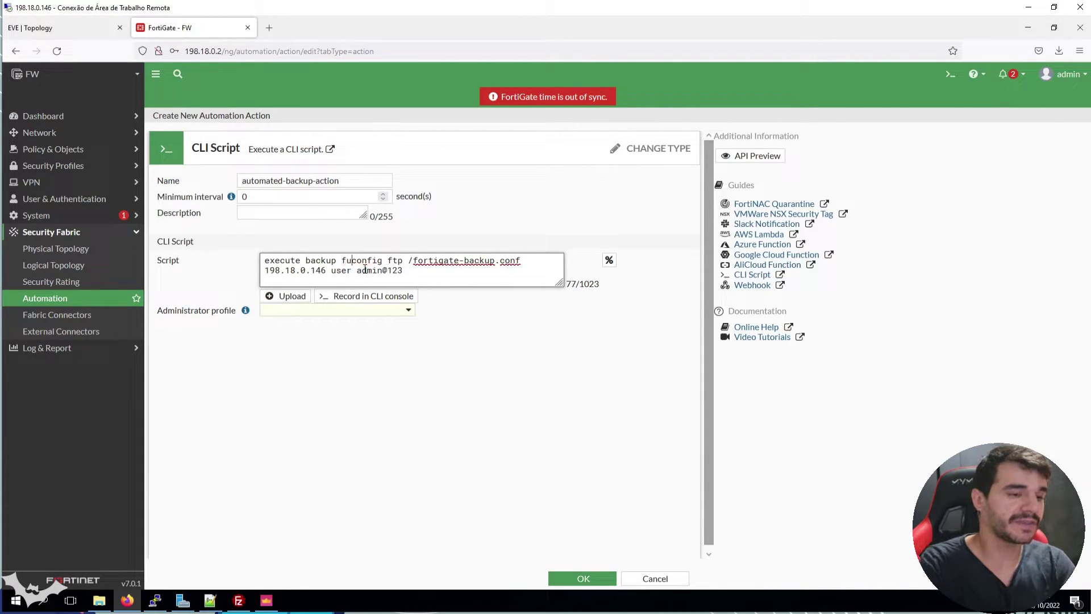
pyautogui.press('BackSpace')
pyautogui.press('BackSpace')
pyautogui.press('BackSpace')
pyautogui.press('BackSpace')
pyautogui.press('BackSpace')
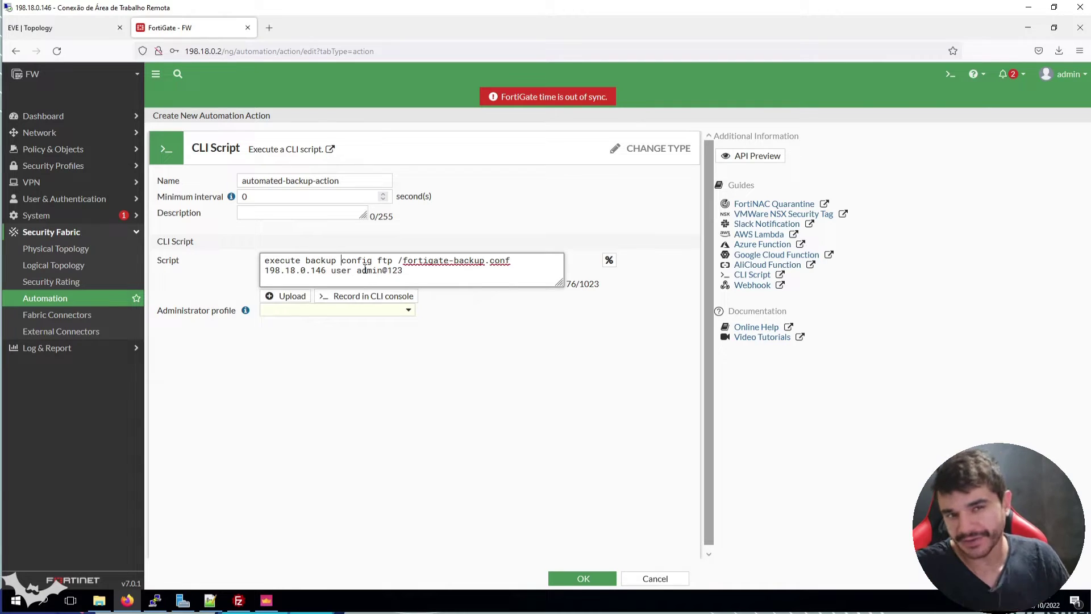
# Assign the super_admin administrator profile and save the CLI script action
pyautogui.click(368, 310)
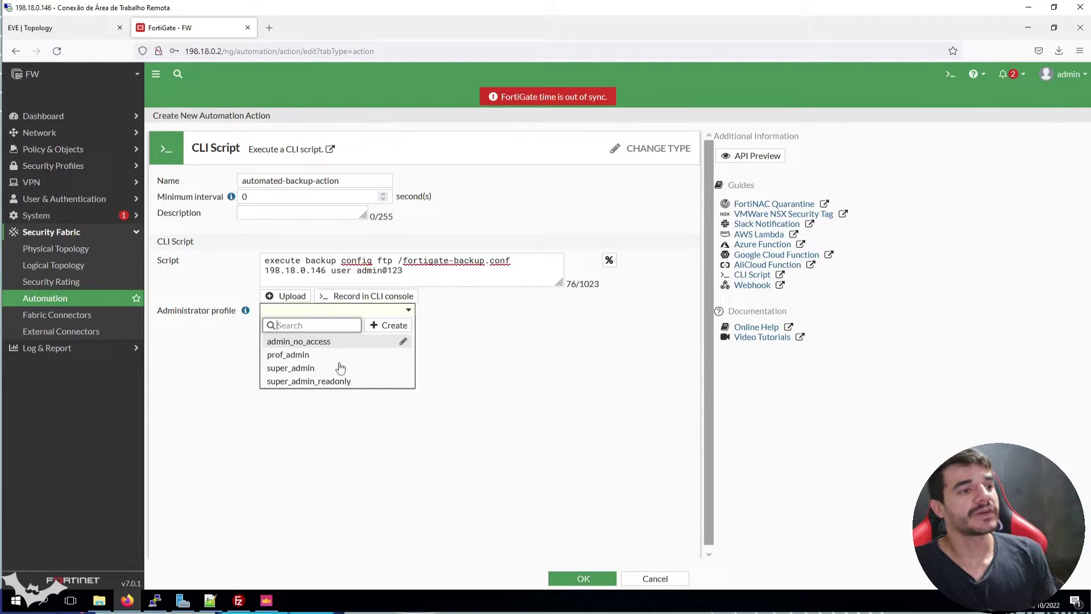
pyautogui.click(300, 369)
pyautogui.click(367, 371)
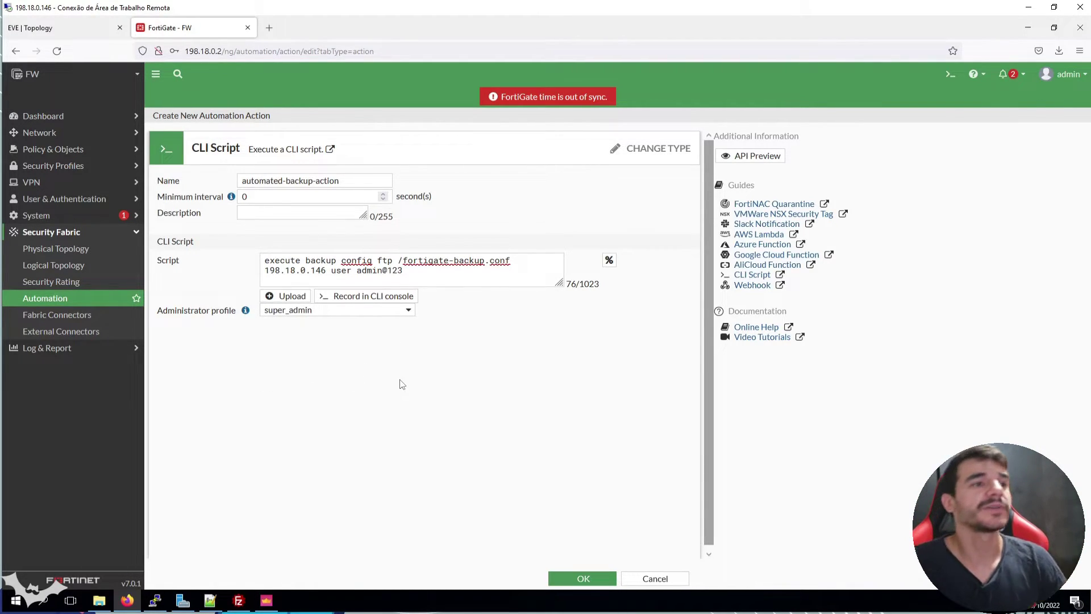
pyautogui.click(613, 579)
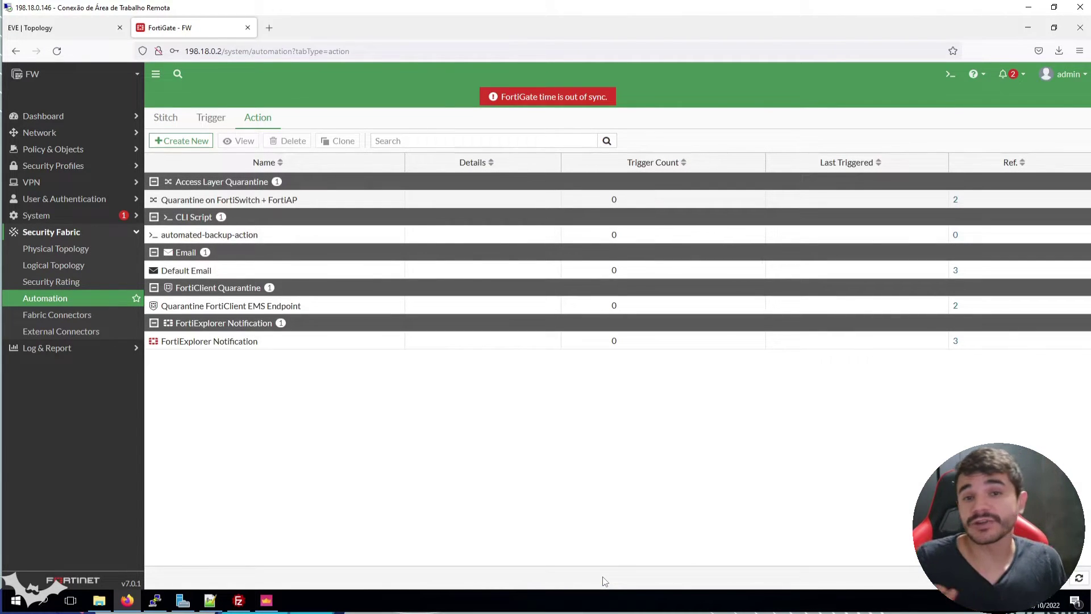
# Look over the Trigger list, then start a new stitch from the Stitch tab
pyautogui.click(209, 116)
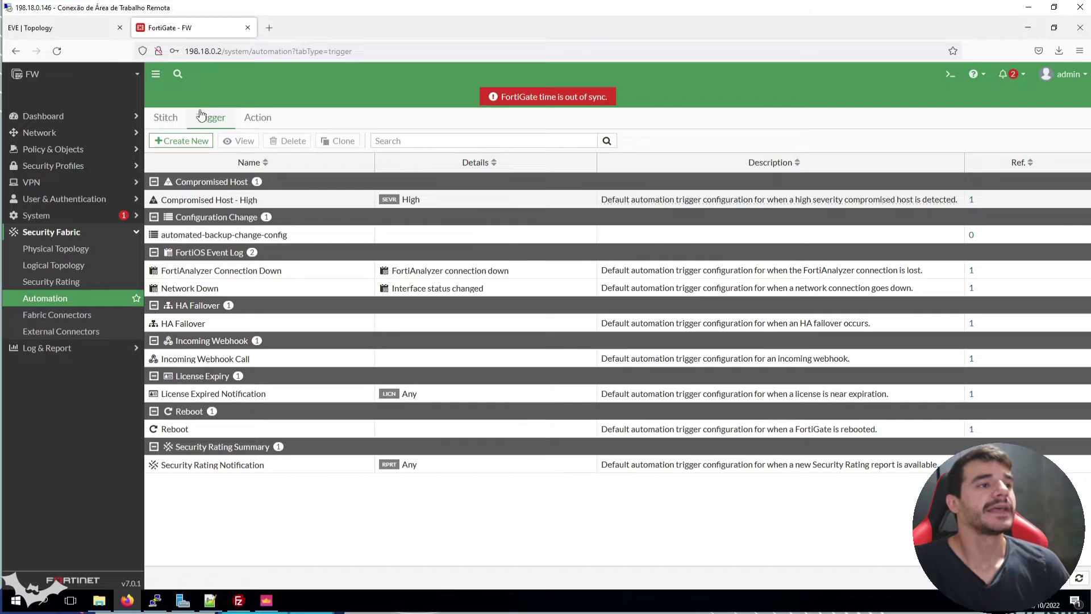
pyautogui.click(168, 124)
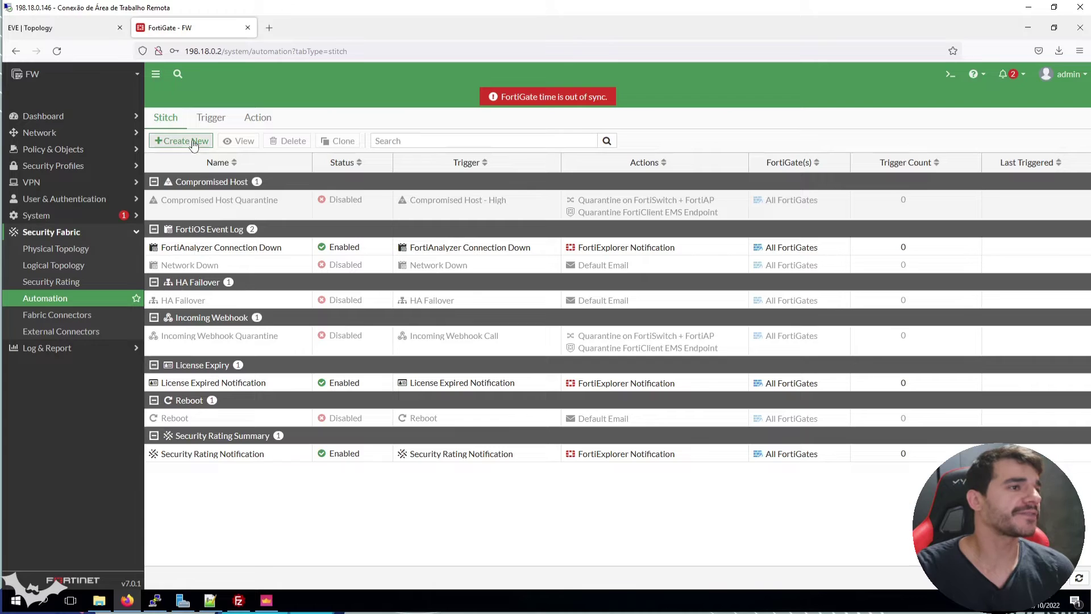
pyautogui.click(190, 141)
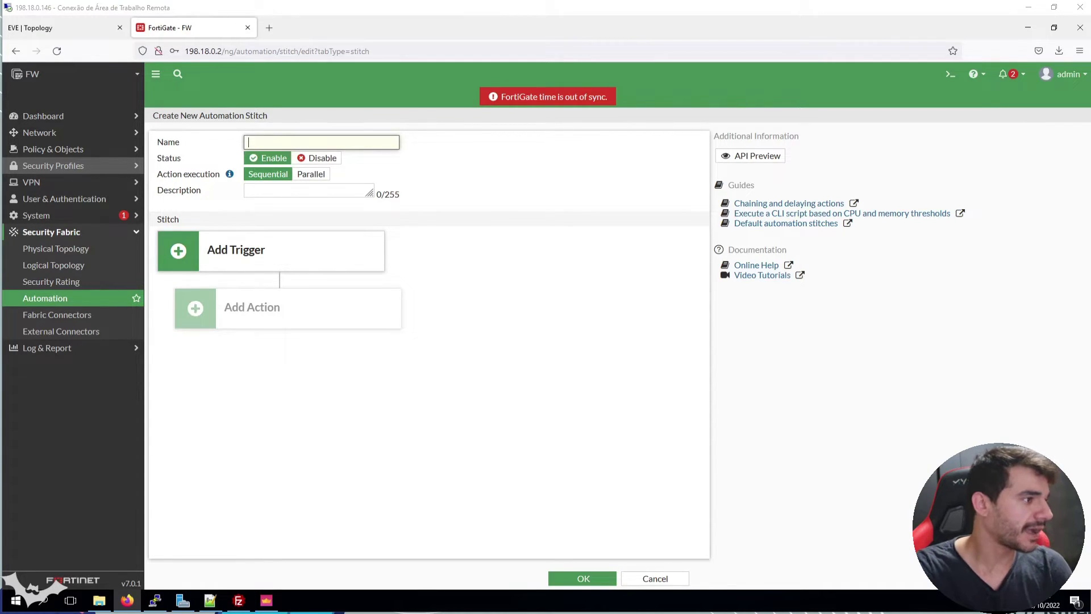
# Paste automated-backup-stitch-change into the new stitch's Name field
pyautogui.write('automated-backup-stitch-change')
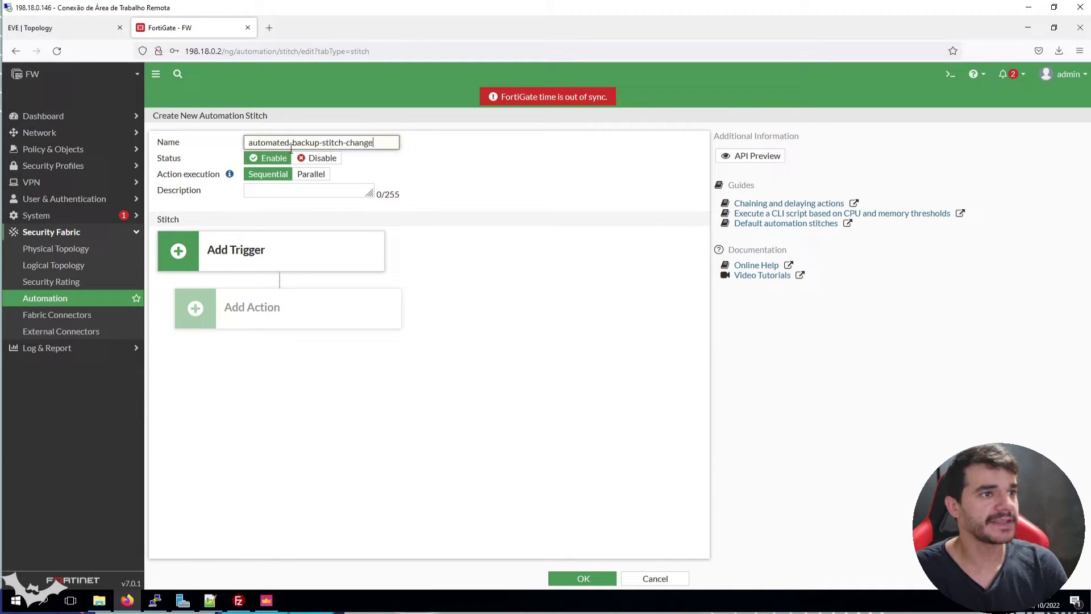
pyautogui.doubleClick(355, 143)
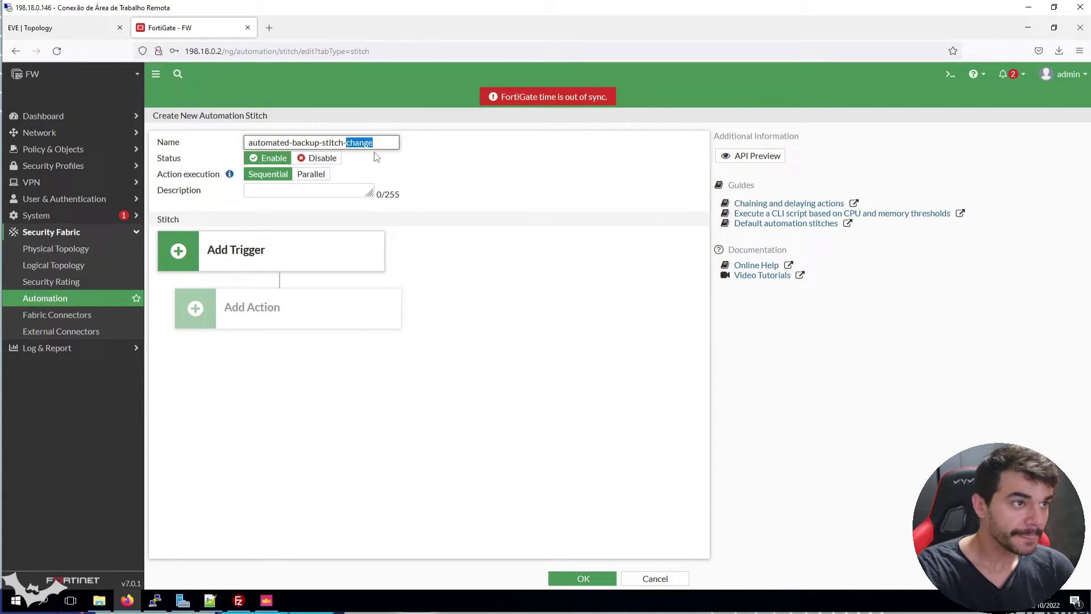
pyautogui.click(271, 161)
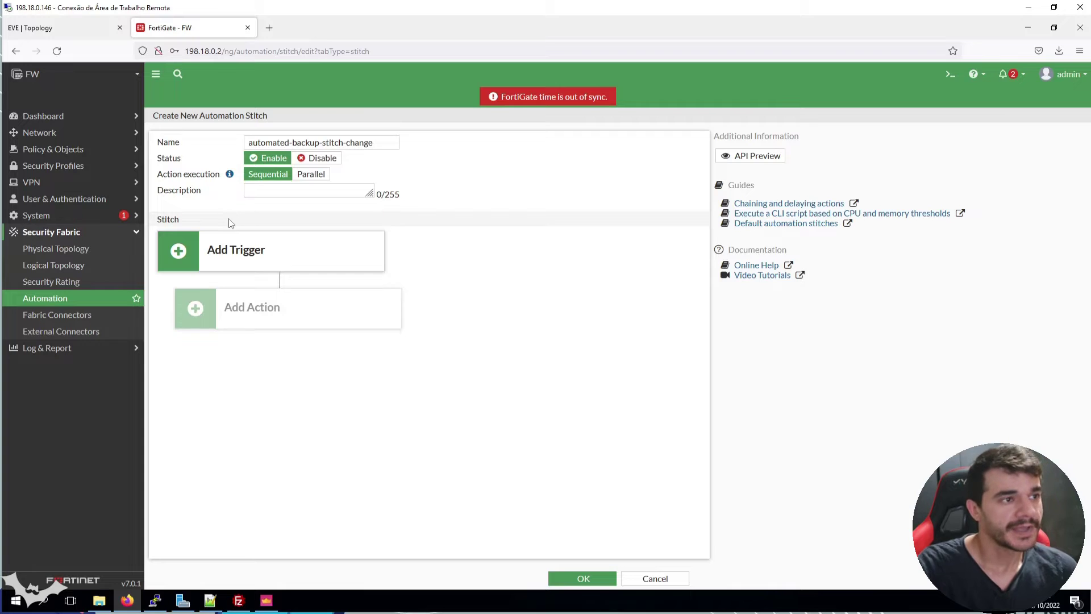
# Add the automated-backup-change-config trigger to the stitch
pyautogui.click(220, 250)
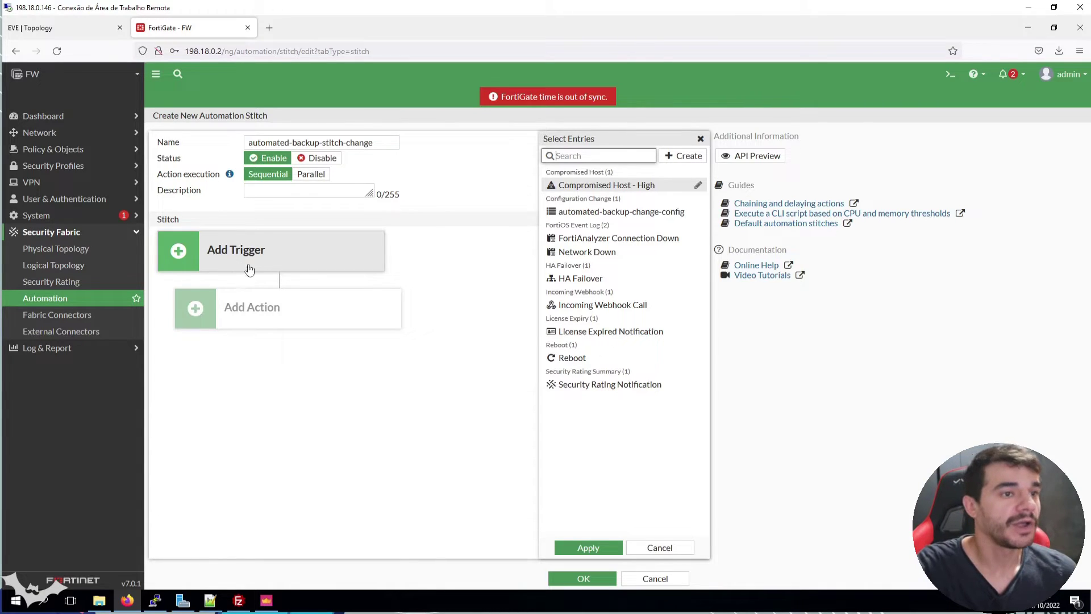
pyautogui.click(646, 215)
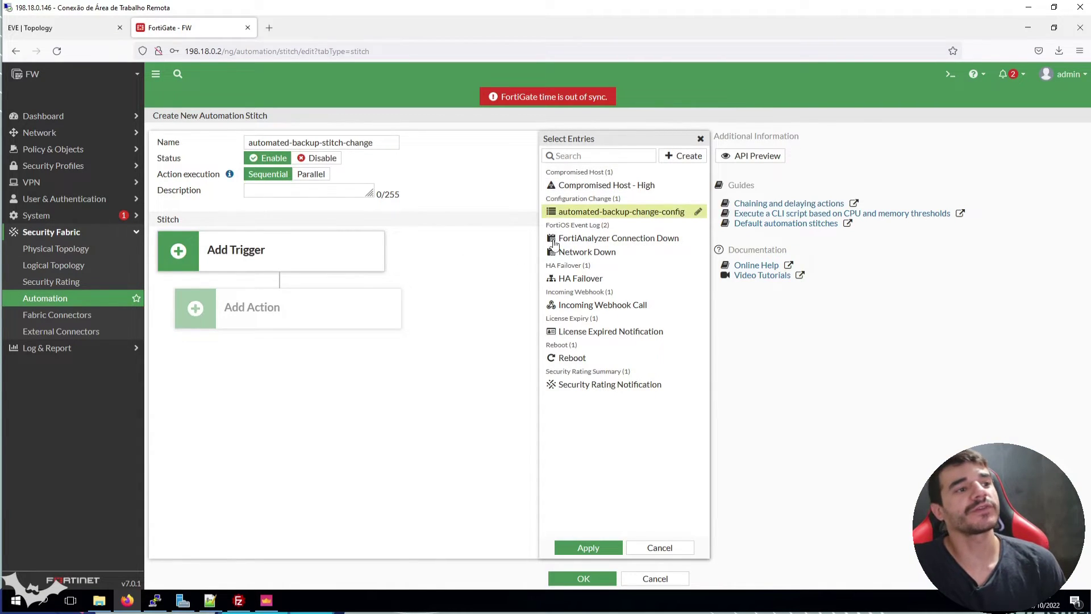
pyautogui.click(589, 548)
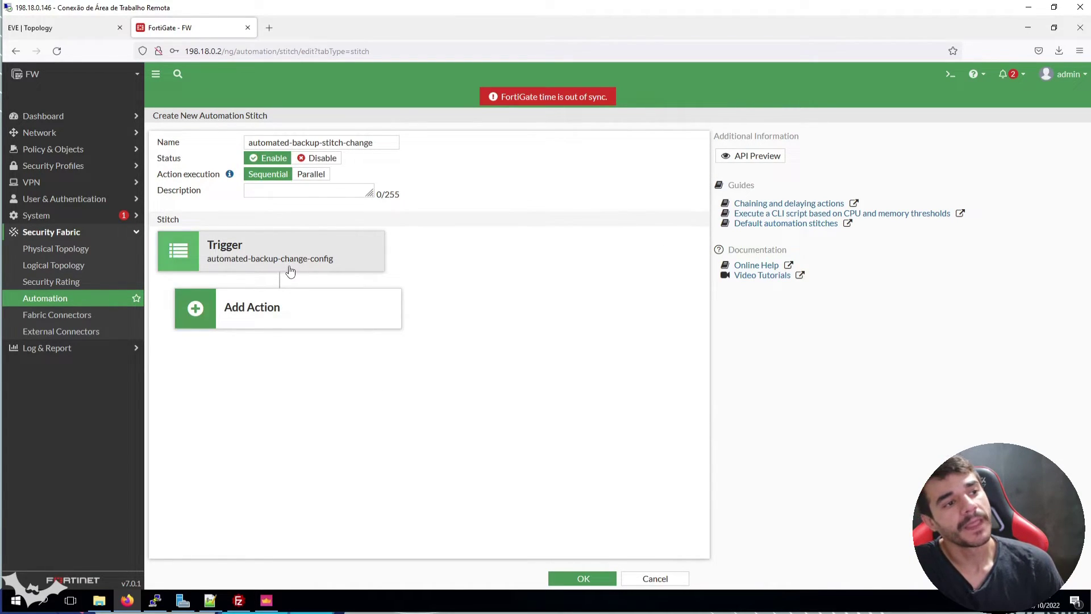
# Add the automated-backup-action action to the stitch and save it
pyautogui.click(281, 307)
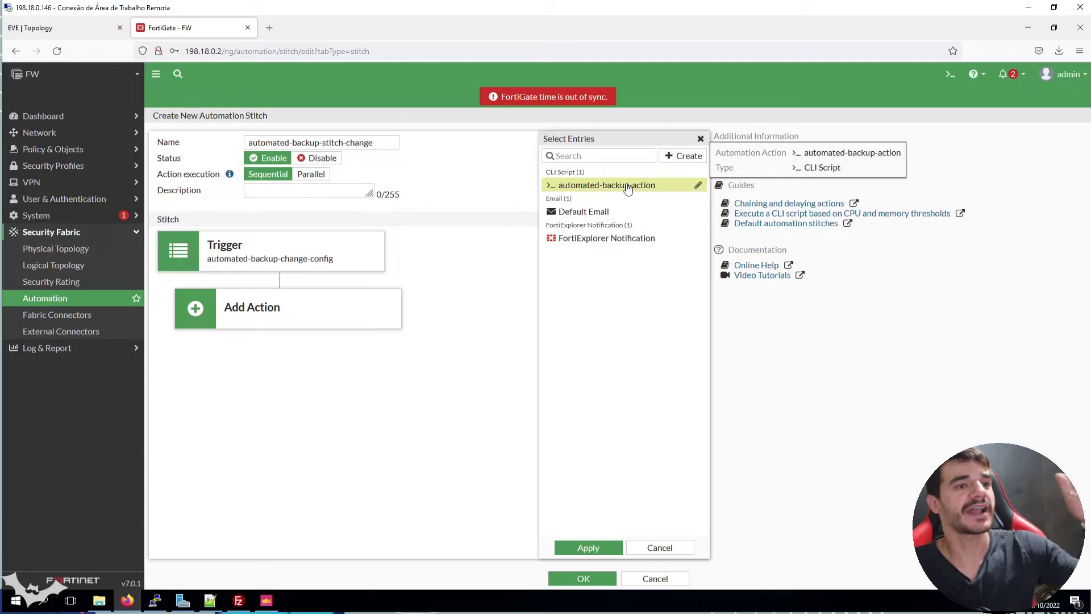
pyautogui.click(639, 549)
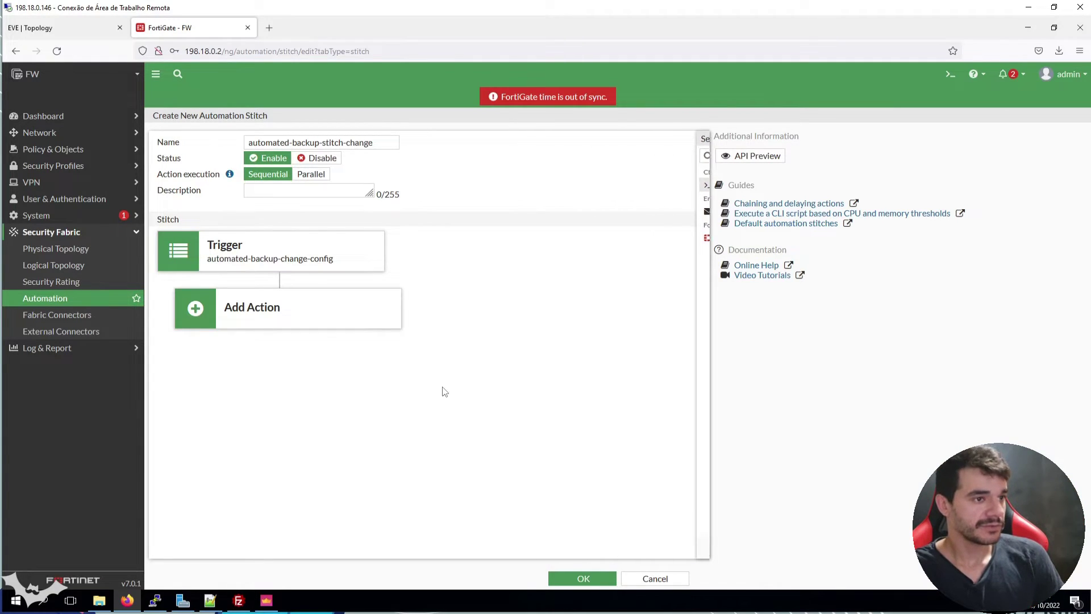
pyautogui.click(356, 317)
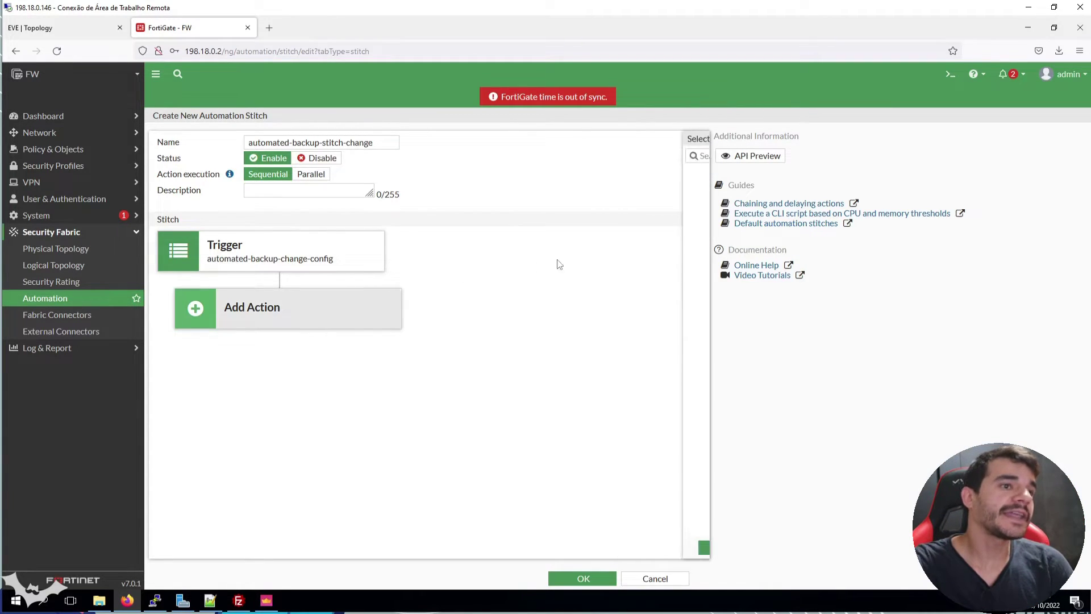
pyautogui.click(609, 186)
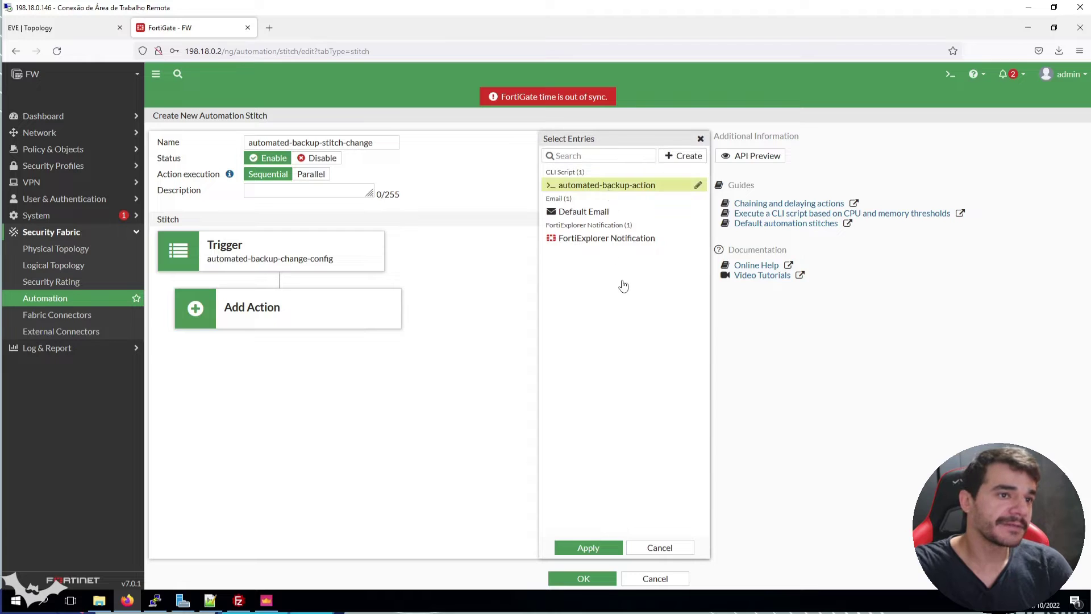
pyautogui.click(590, 547)
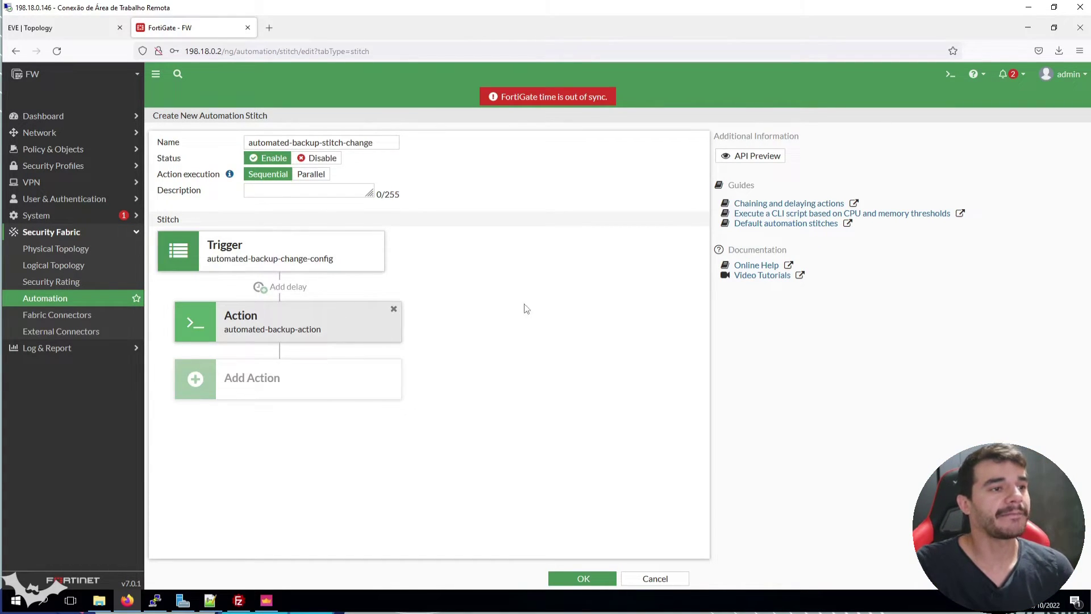
pyautogui.click(583, 578)
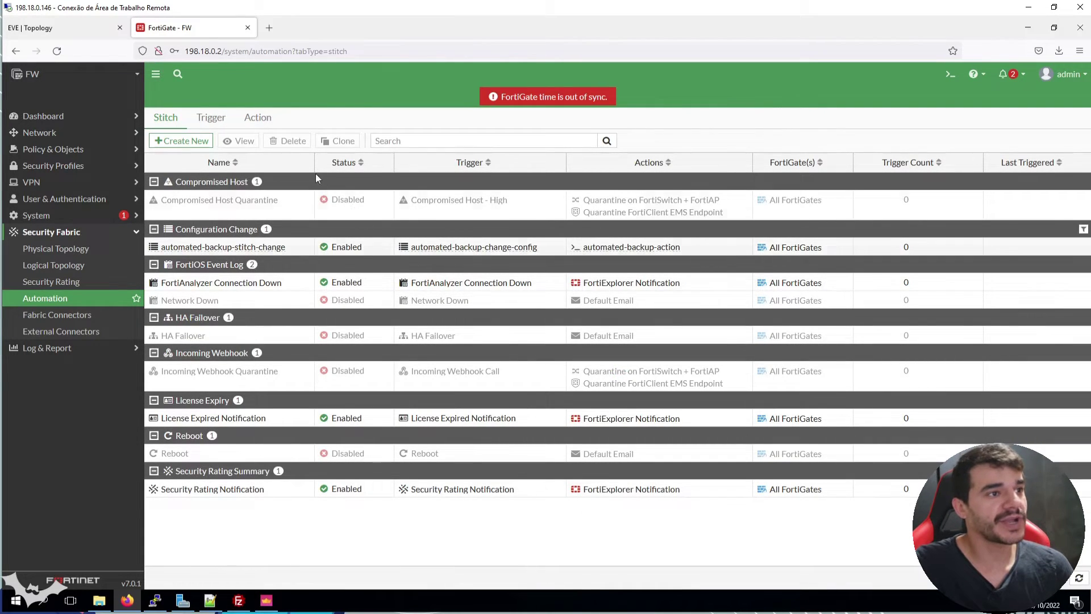
# Review the Trigger and Action lists, confirm automated-backup-stitch-change is Enabled, and glance at the backup folder
pyautogui.click(210, 117)
pyautogui.click(264, 118)
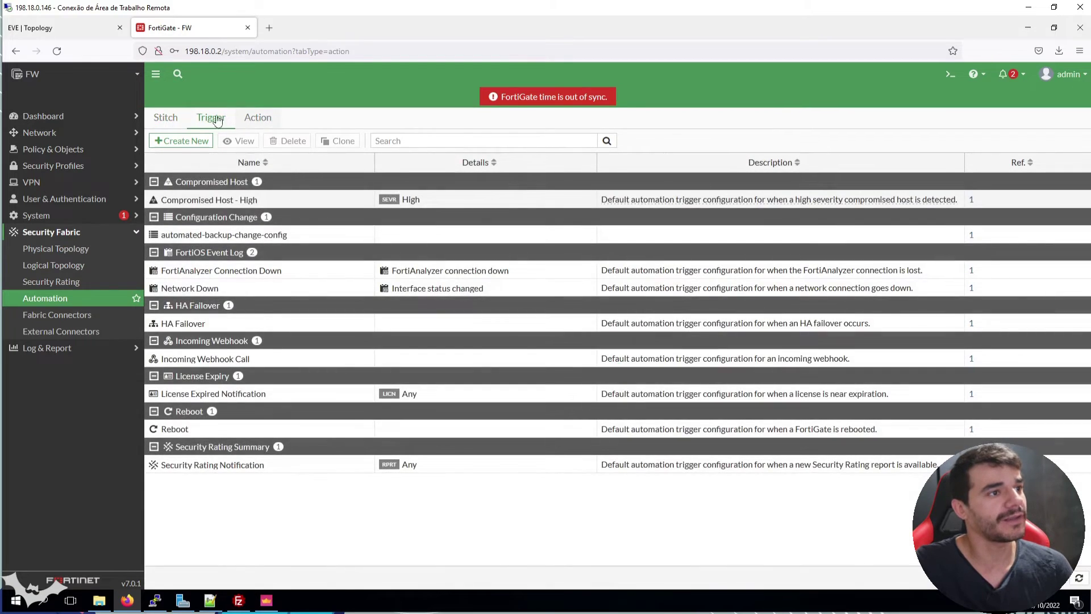
pyautogui.click(158, 125)
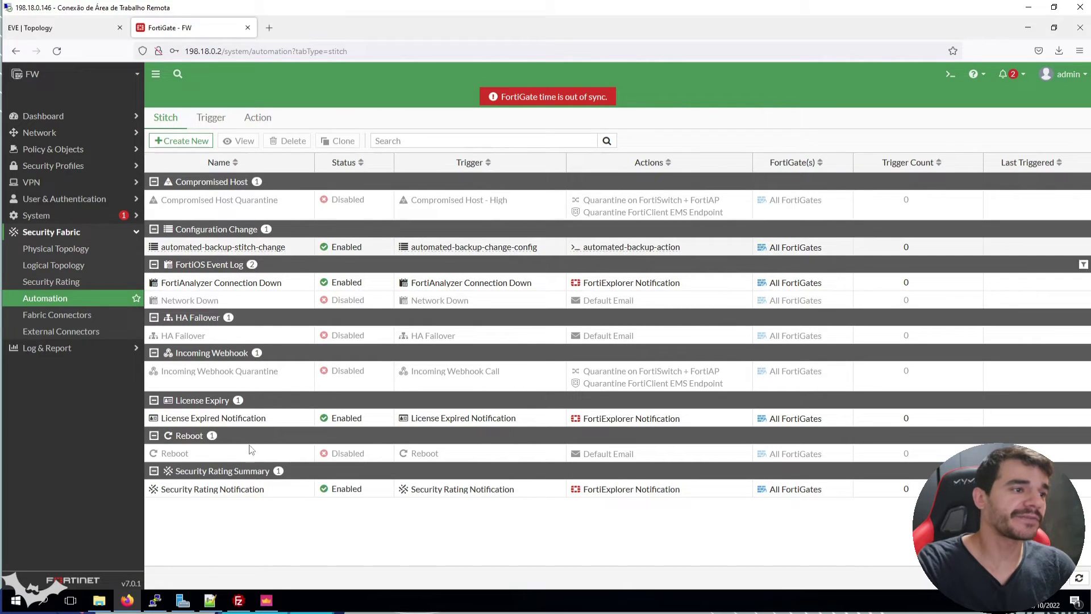
pyautogui.click(99, 601)
pyautogui.click(721, 94)
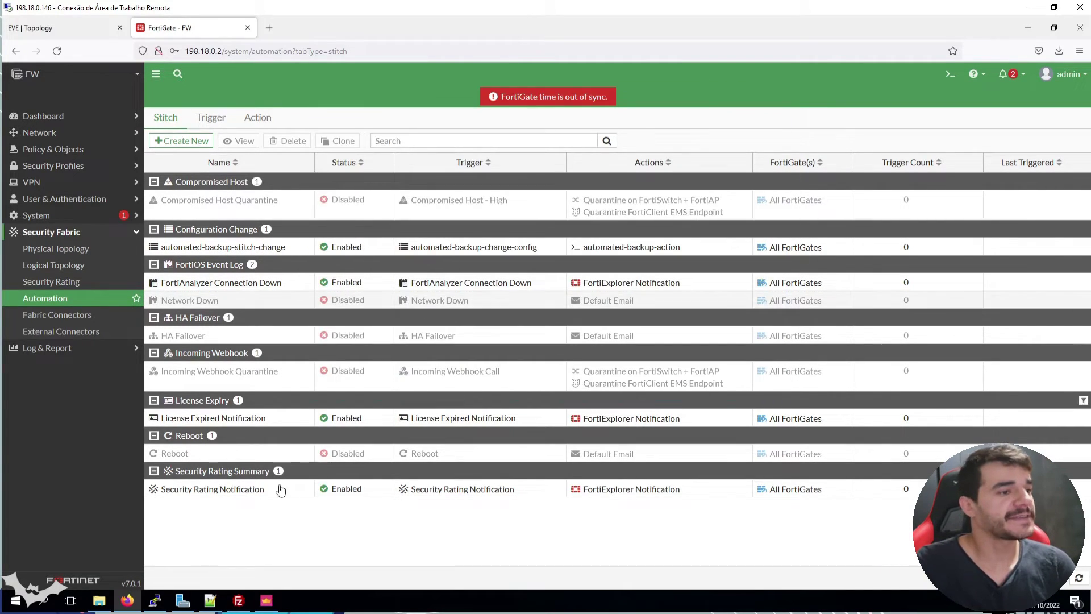
# Check the empty Desktop\backup folder's path, then return to FortiGate's automation stitch list
pyautogui.click(99, 600)
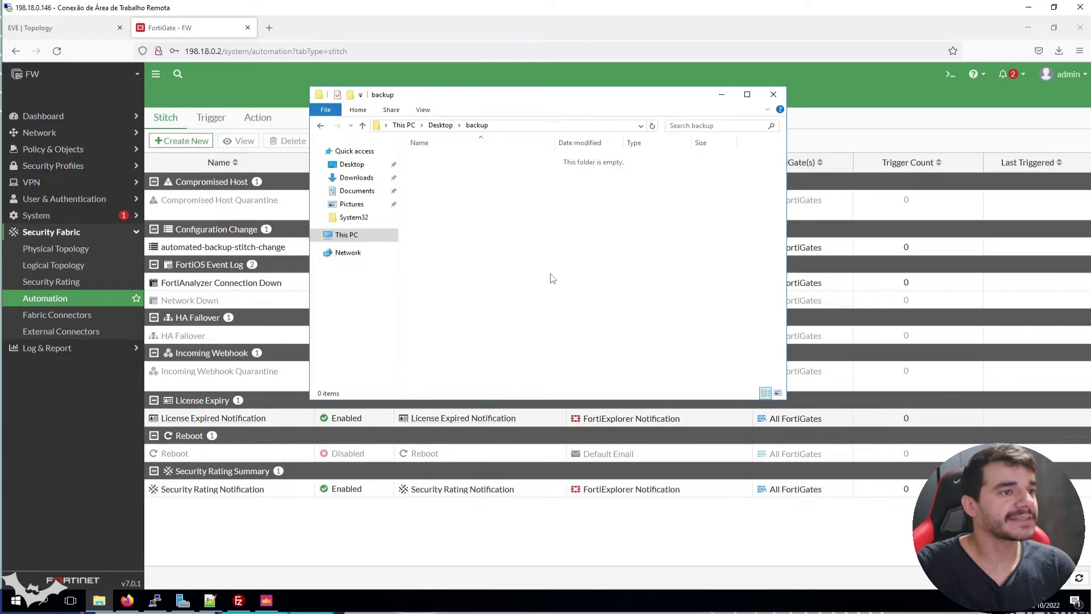
pyautogui.click(511, 125)
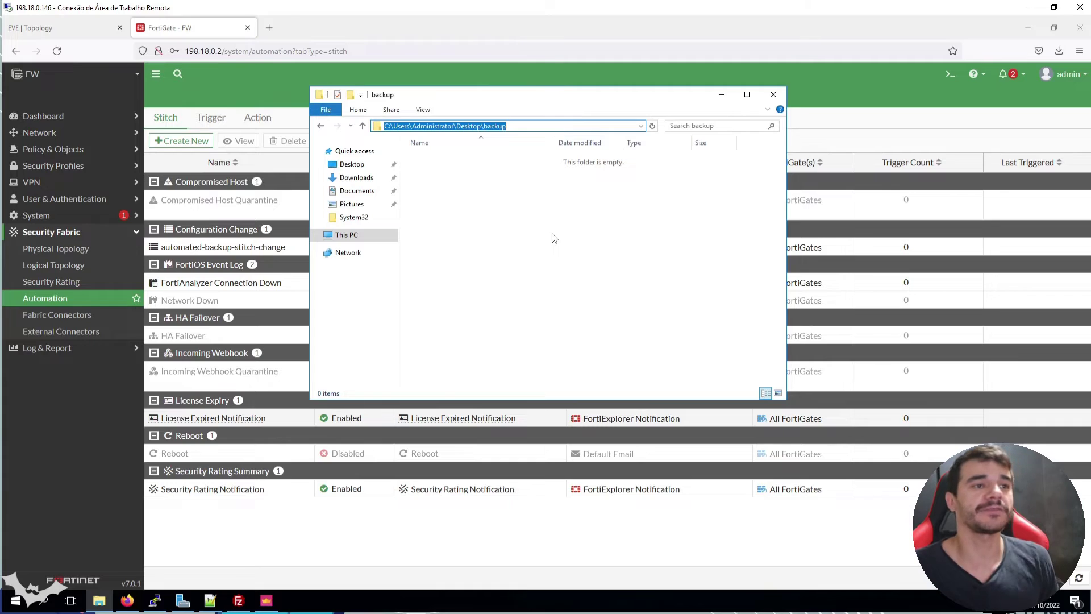
pyautogui.click(831, 121)
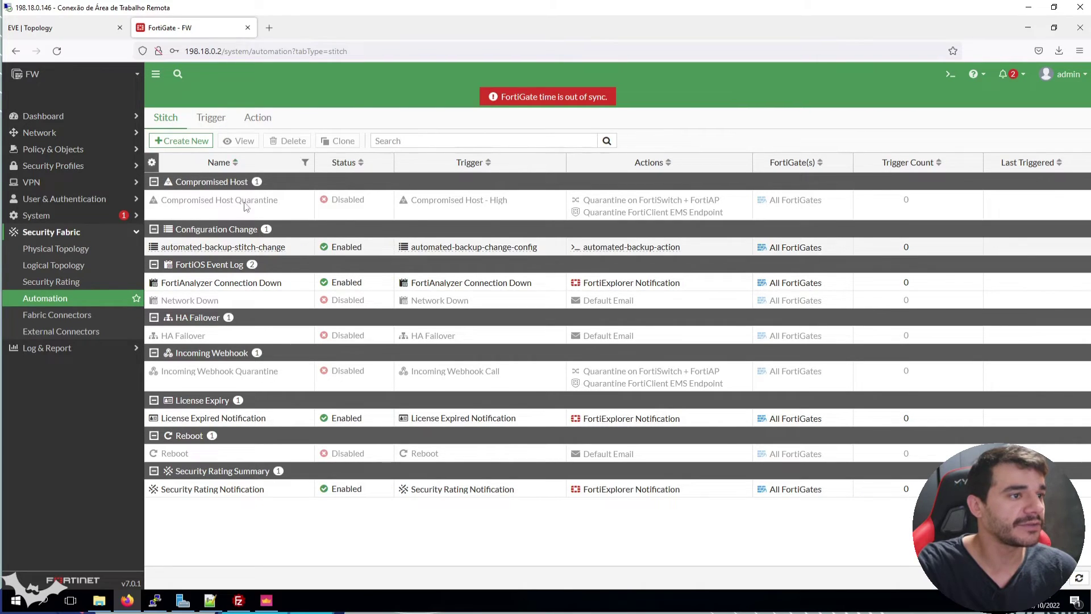
# Test automated-backup-stitch-change and confirm the 311 KB fortigate-backup.conf arrived in Desktop\backup
pyautogui.rightClick(285, 248)
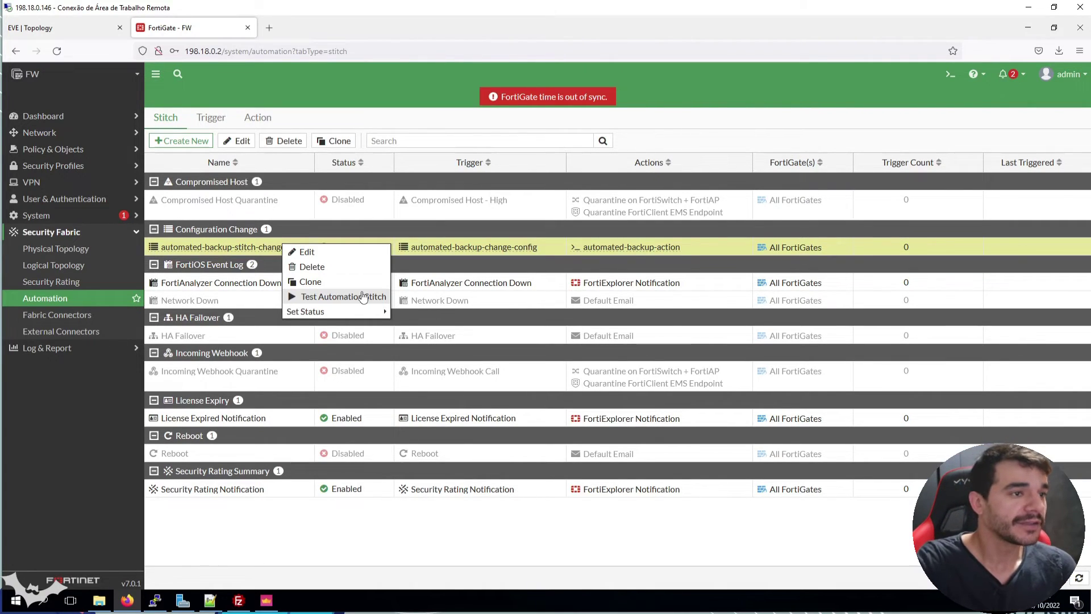
pyautogui.click(363, 296)
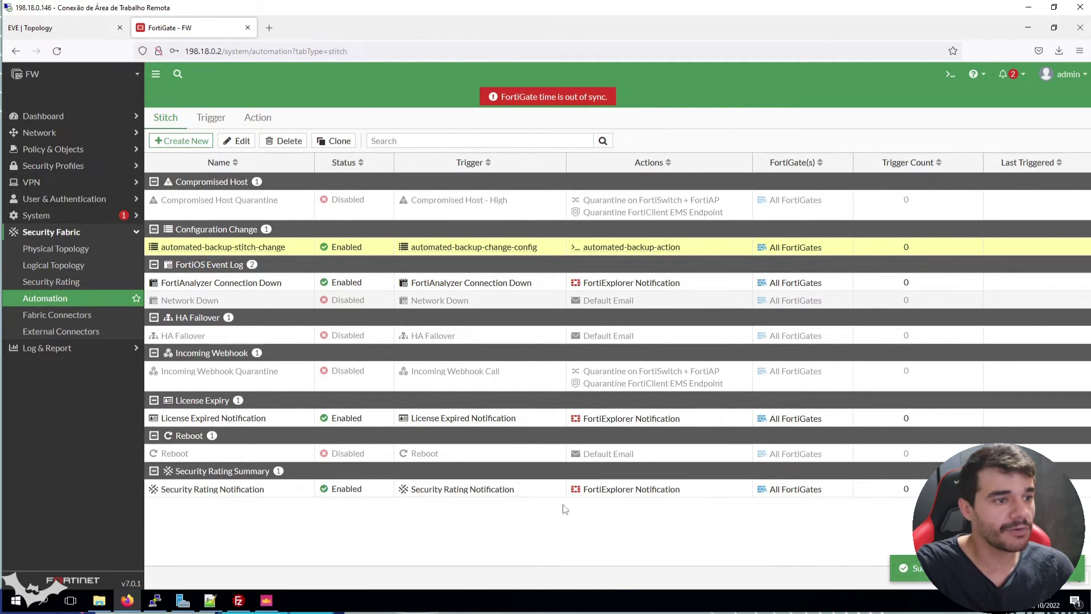
pyautogui.click(99, 601)
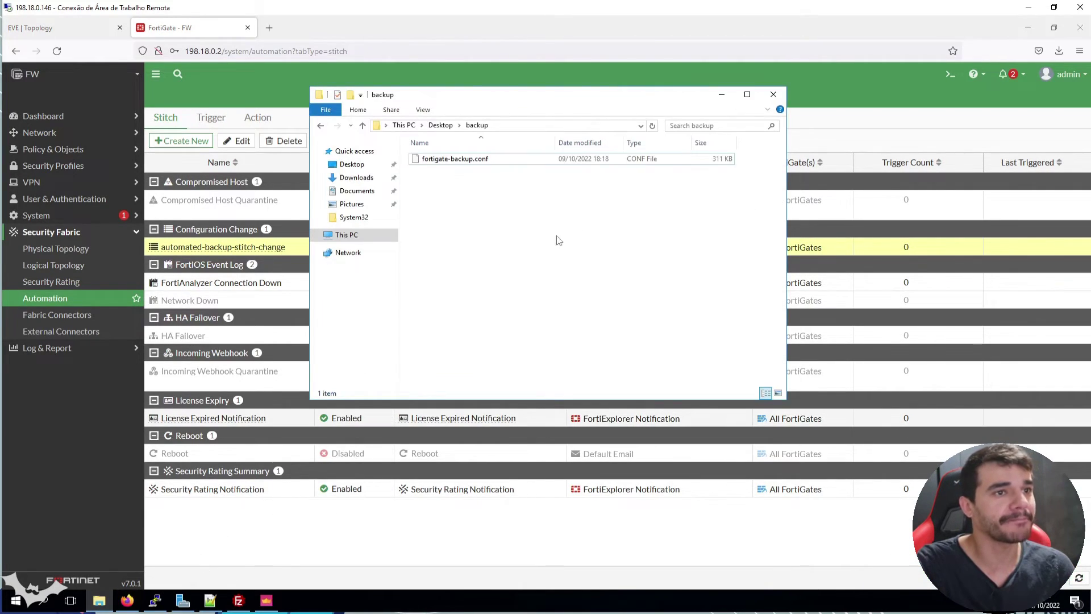
pyautogui.click(598, 163)
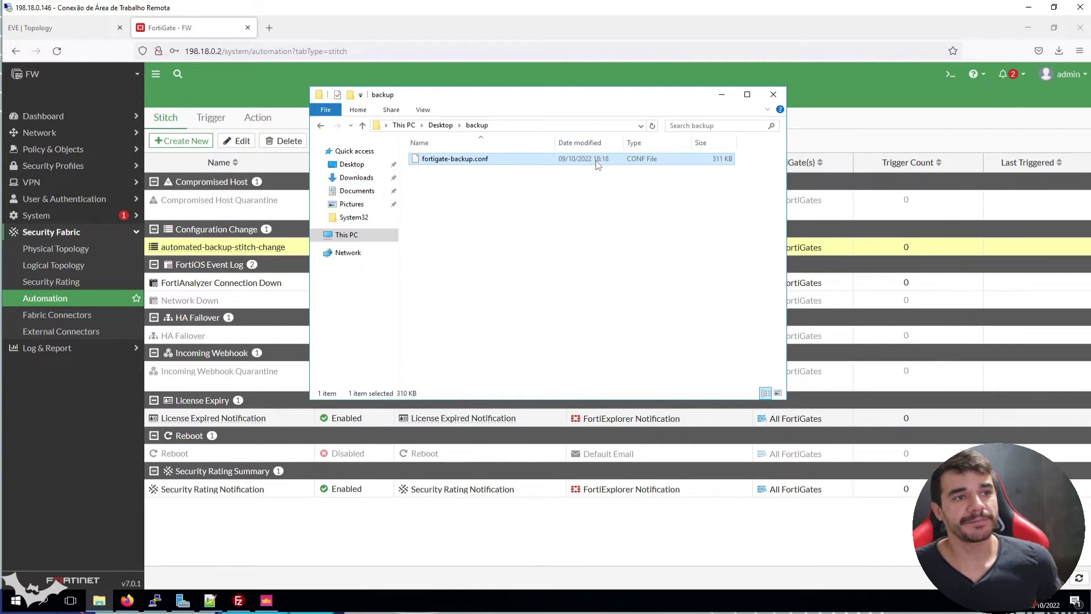
# Open fortigate-backup.conf in Notepad++, confirm port4 at 1.1.1.1 (port2 6.6.6.6), then expand FortiGate's Network menu
pyautogui.rightClick(449, 158)
pyautogui.click(488, 176)
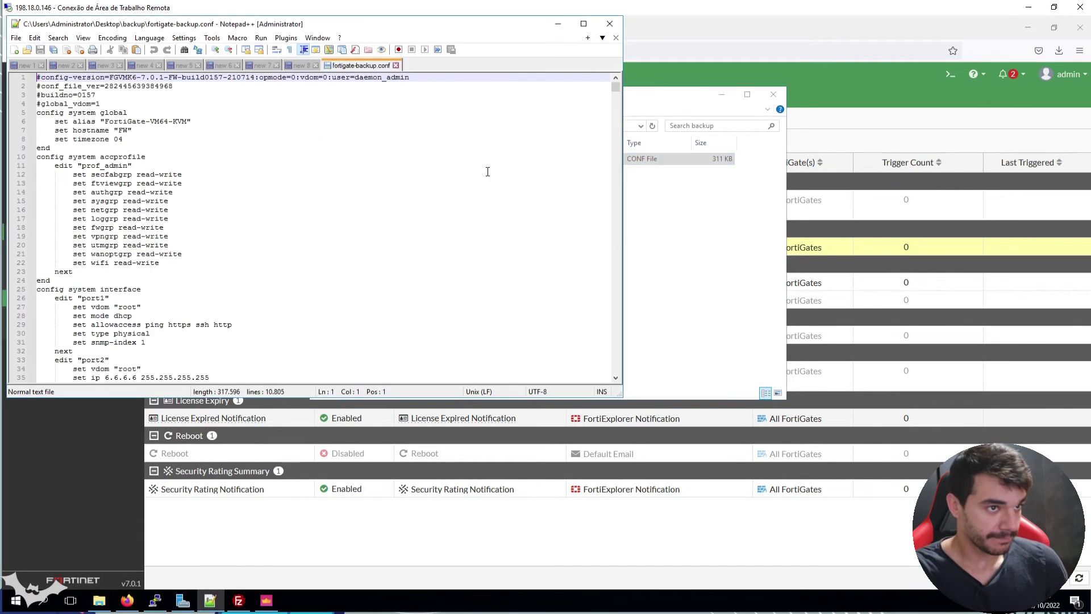
pyautogui.scroll(-11, 307, 205)
pyautogui.scroll(4, 312, 214)
pyautogui.click(136, 148)
pyautogui.doubleClick(134, 192)
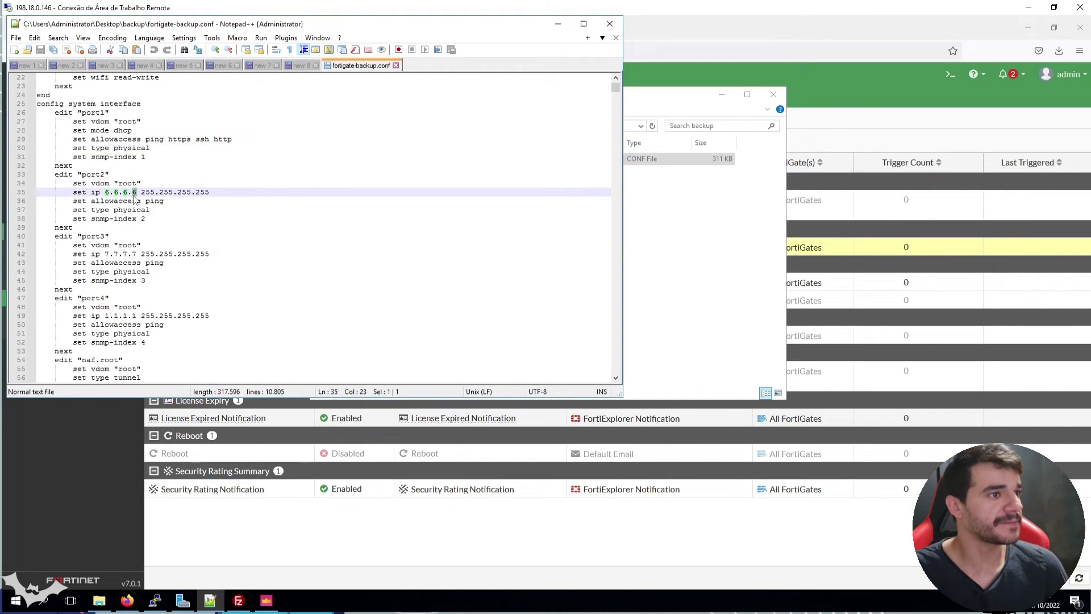
pyautogui.click(128, 253)
pyautogui.doubleClick(138, 315)
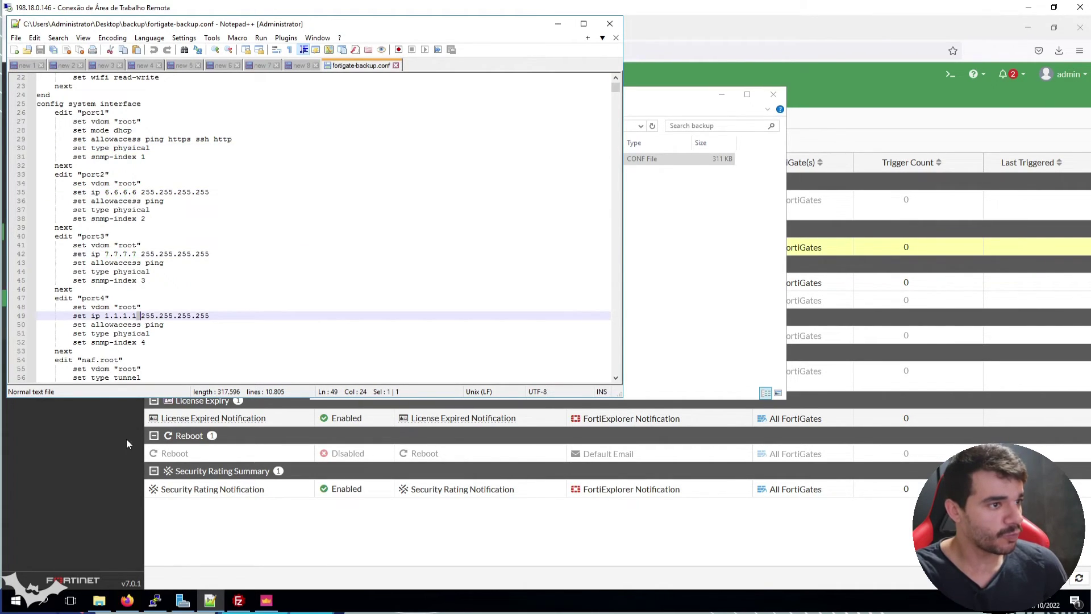
pyautogui.click(127, 601)
pyautogui.click(79, 135)
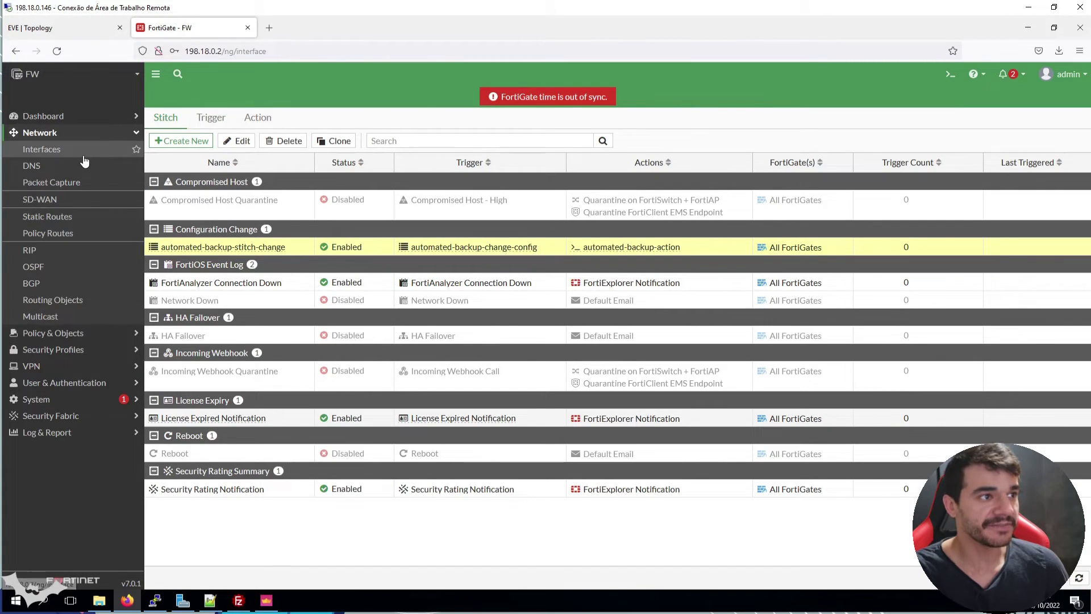
# Open Network > Interfaces, listing port4 at 1.1.1.1/255.255.255.255
pyautogui.click(83, 150)
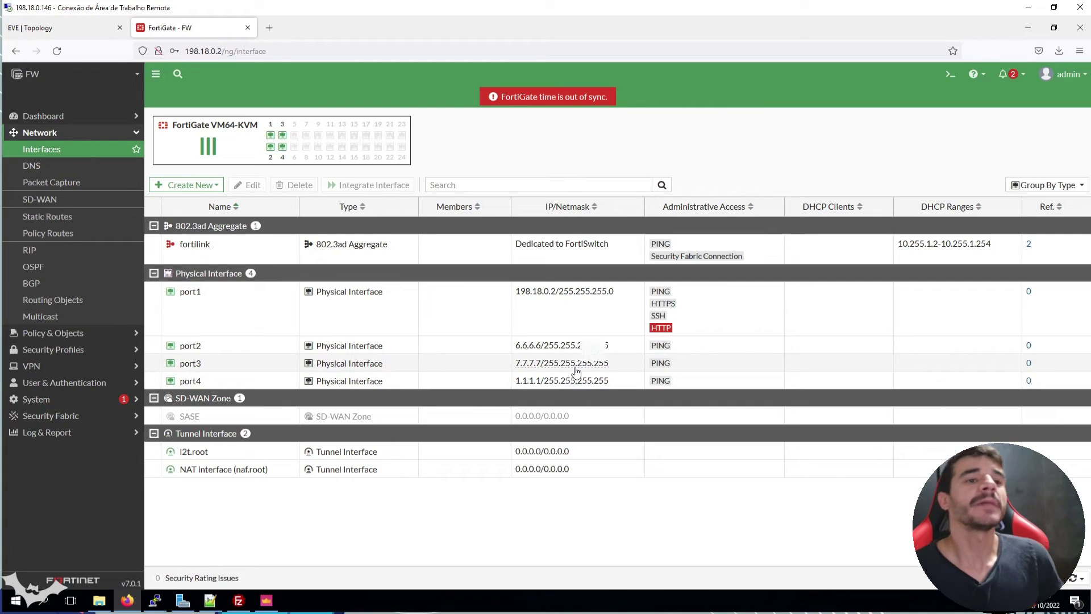
pyautogui.moveTo(577, 371)
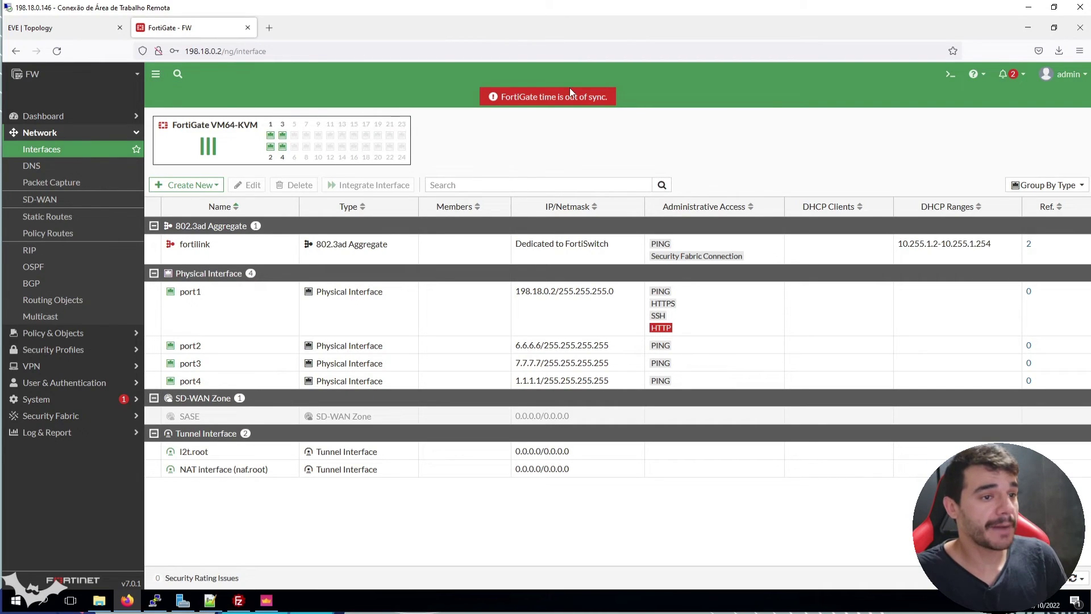
# Open port4 for editing and permanently delete the old fortigate-backup.conf from the backup folder
pyautogui.click(255, 390)
pyautogui.click(248, 185)
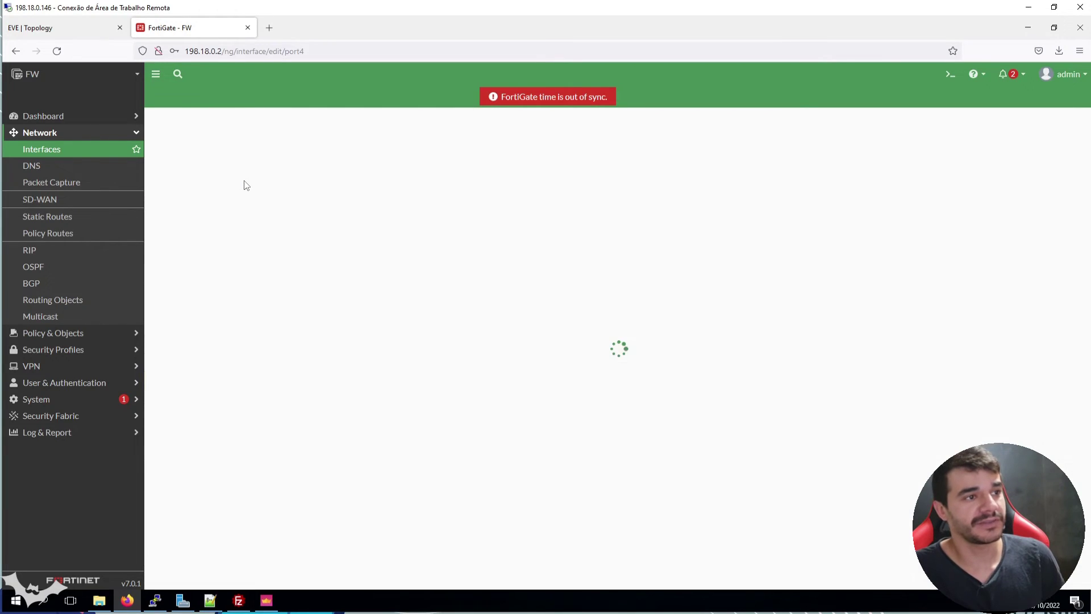
pyautogui.click(99, 600)
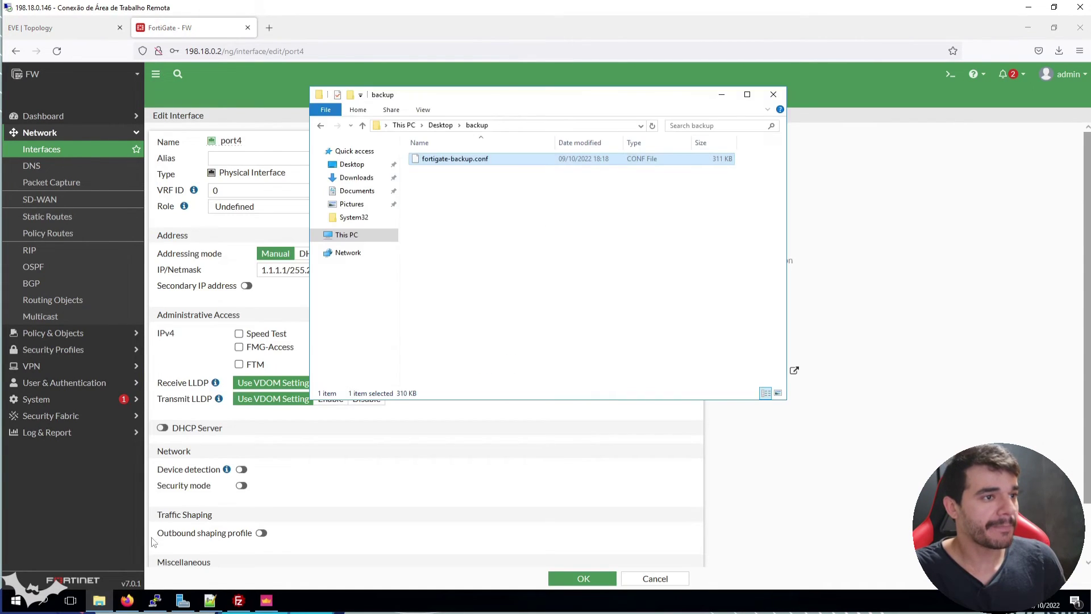
pyautogui.click(526, 211)
pyautogui.click(503, 159)
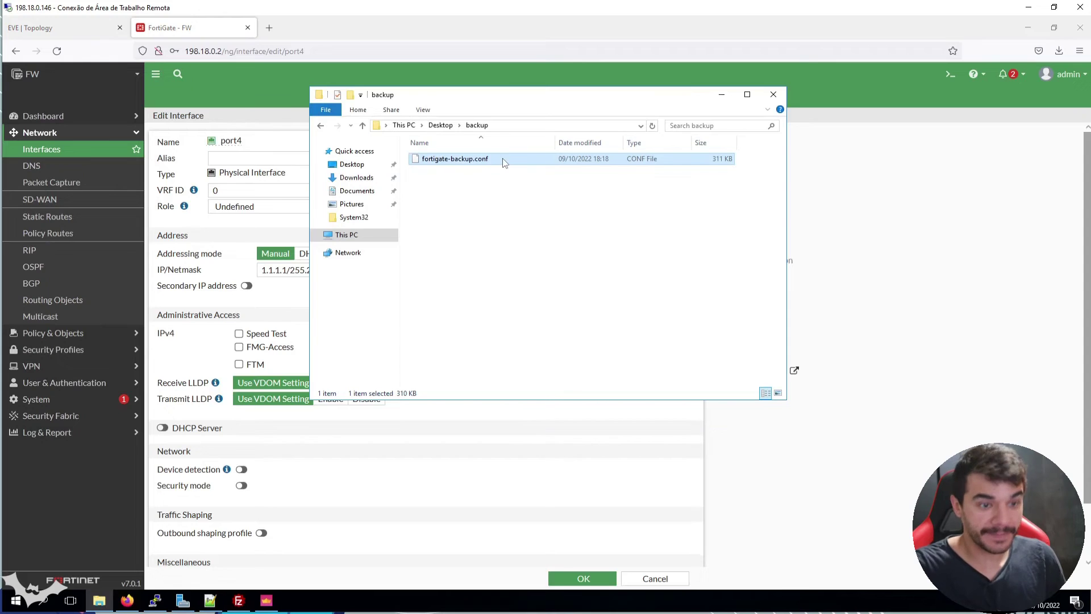
pyautogui.hotkey('shift', 'Delete')
pyautogui.press('Return')
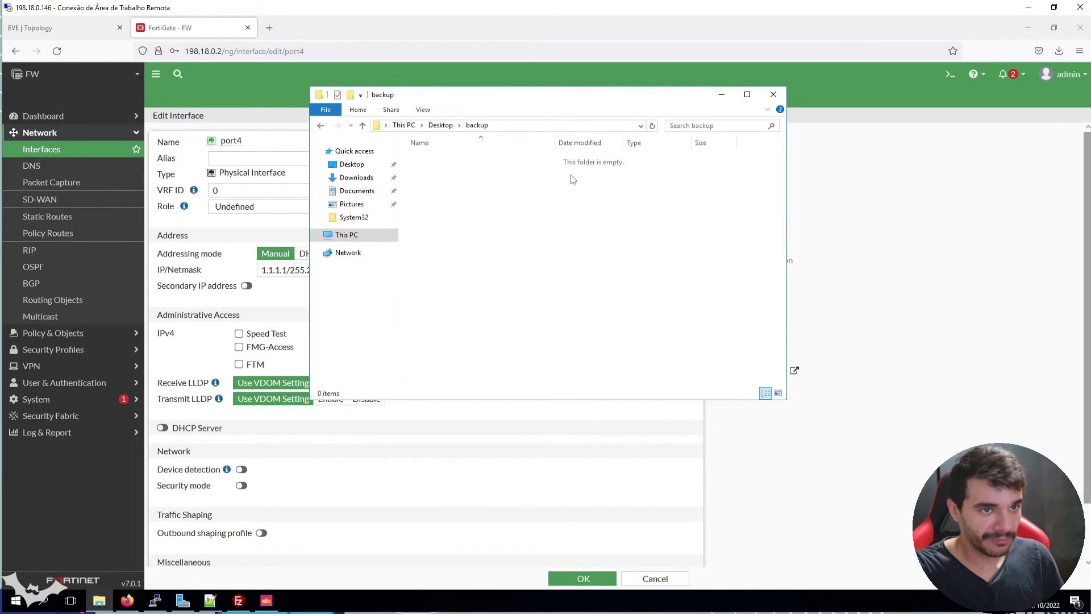
# Change port4's IP/Netmask to 2.2.2.2/255.255.255.255 and save
pyautogui.click(952, 286)
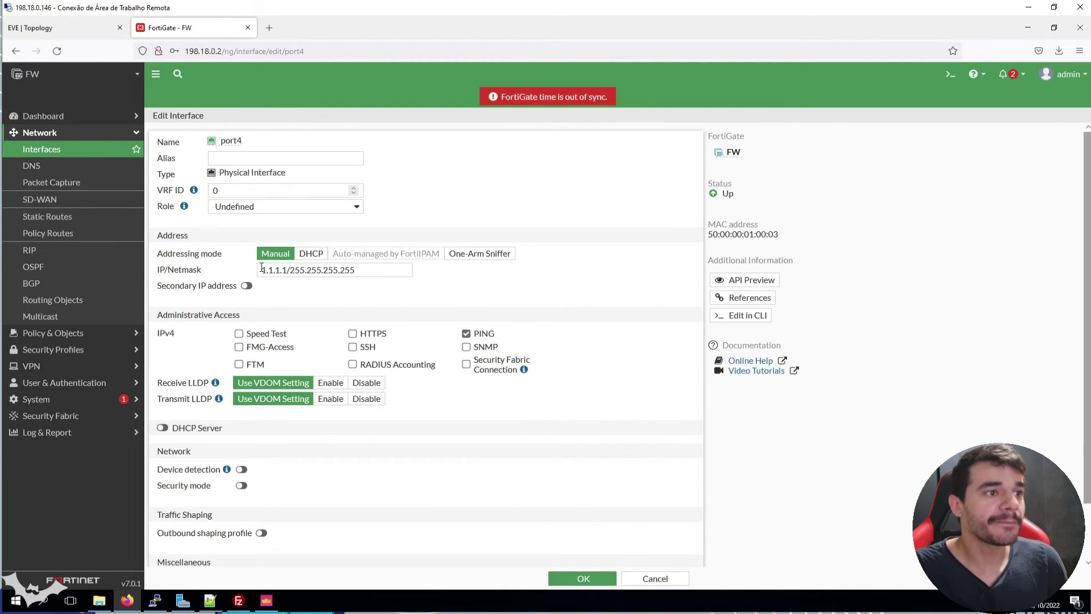
pyautogui.doubleClick(286, 271)
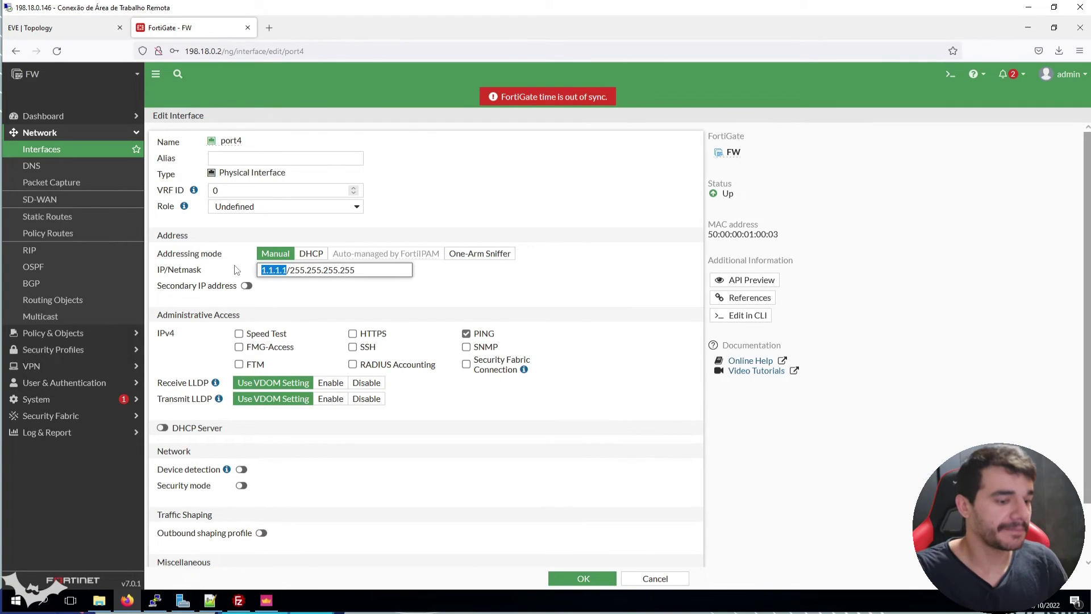
pyautogui.write('2.2.2.2')
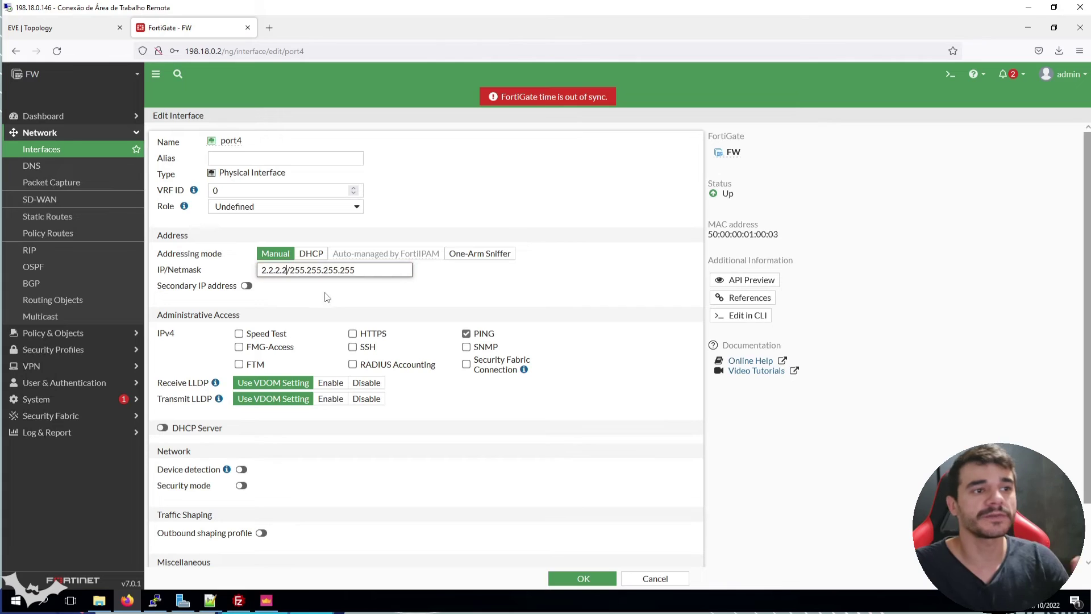
pyautogui.click(607, 575)
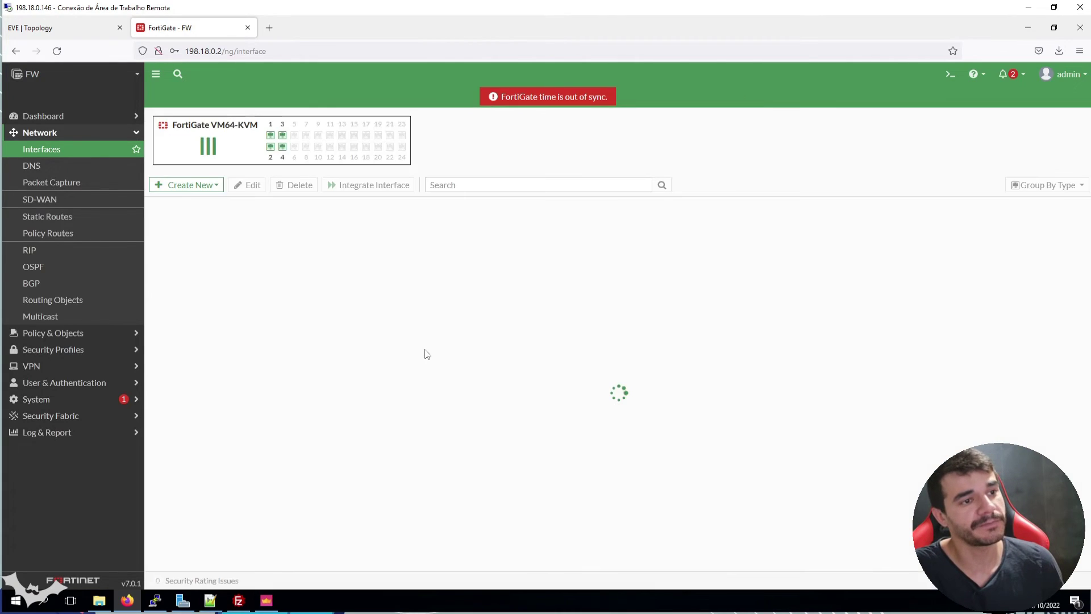
# Log out of FortiGate and select the newly created fortigate-backup.conf (311 KB) in Desktop\backup
pyautogui.click(391, 385)
pyautogui.click(108, 601)
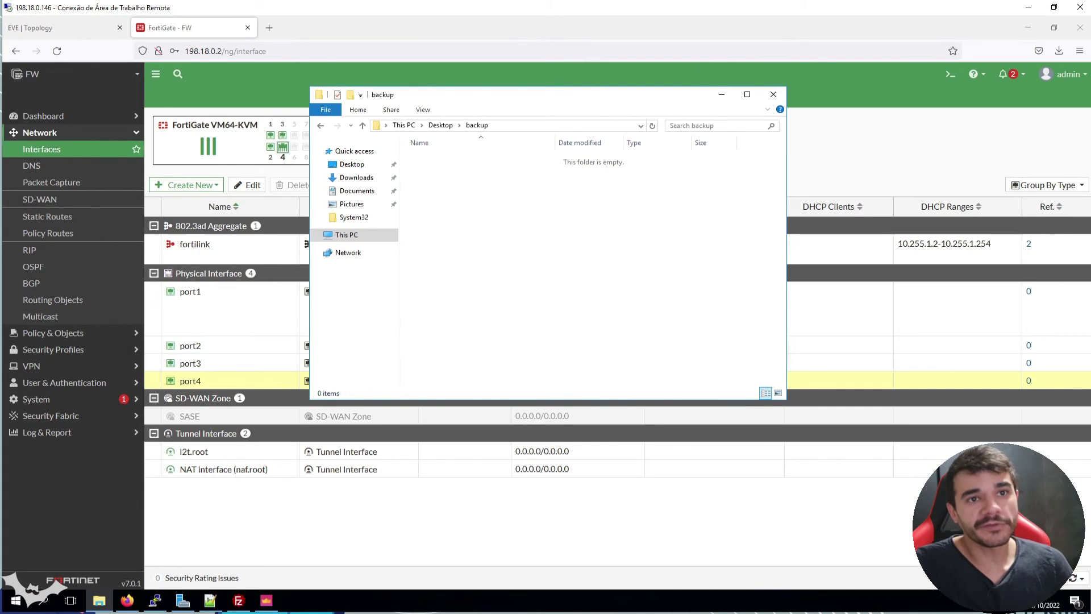
pyautogui.click(1063, 74)
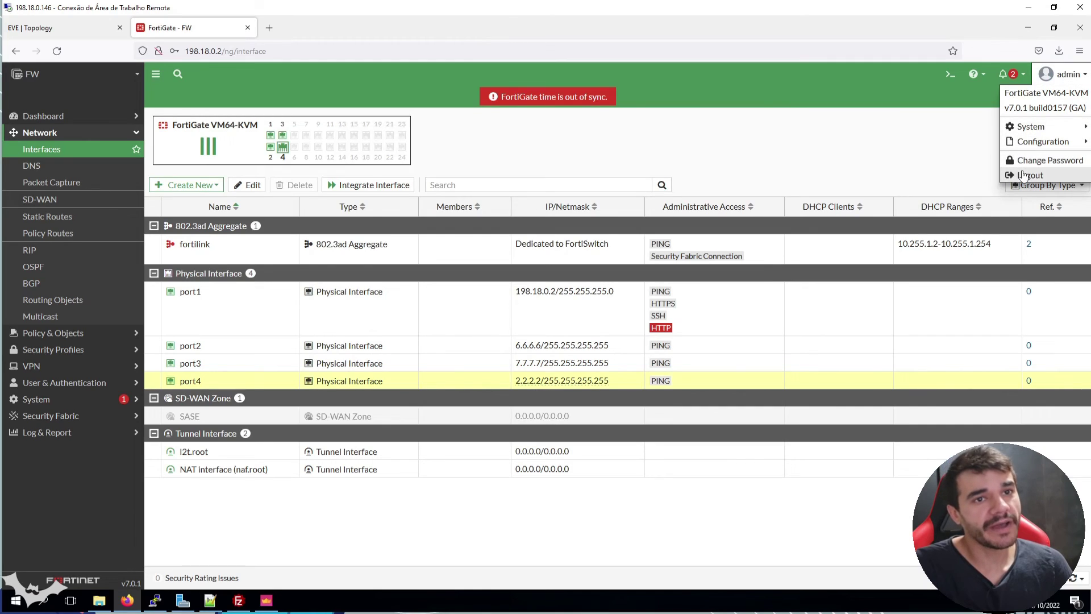
pyautogui.click(1026, 174)
pyautogui.click(109, 605)
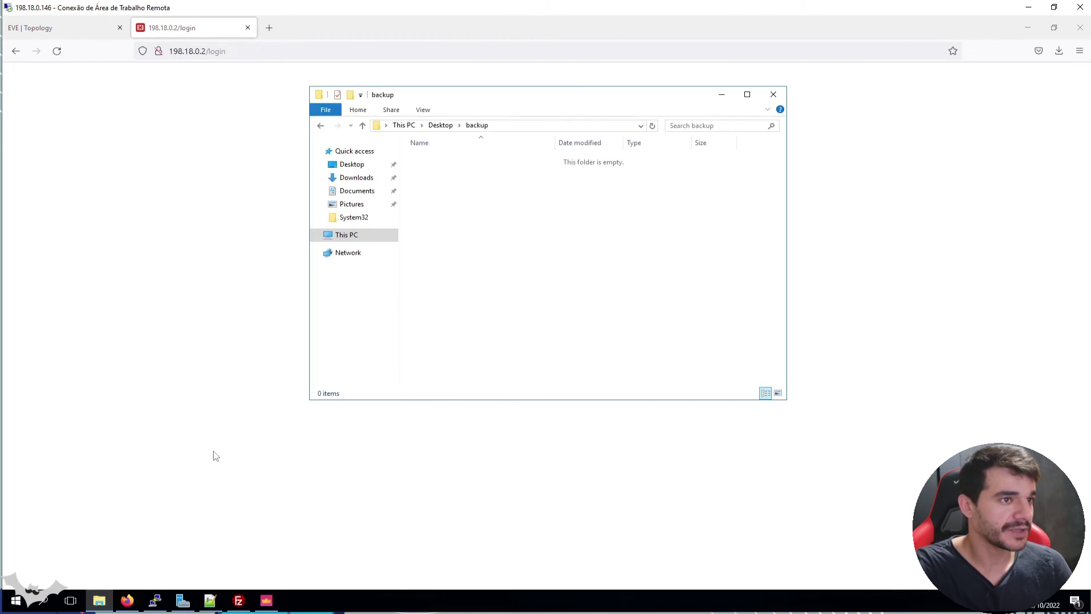
pyautogui.click(500, 159)
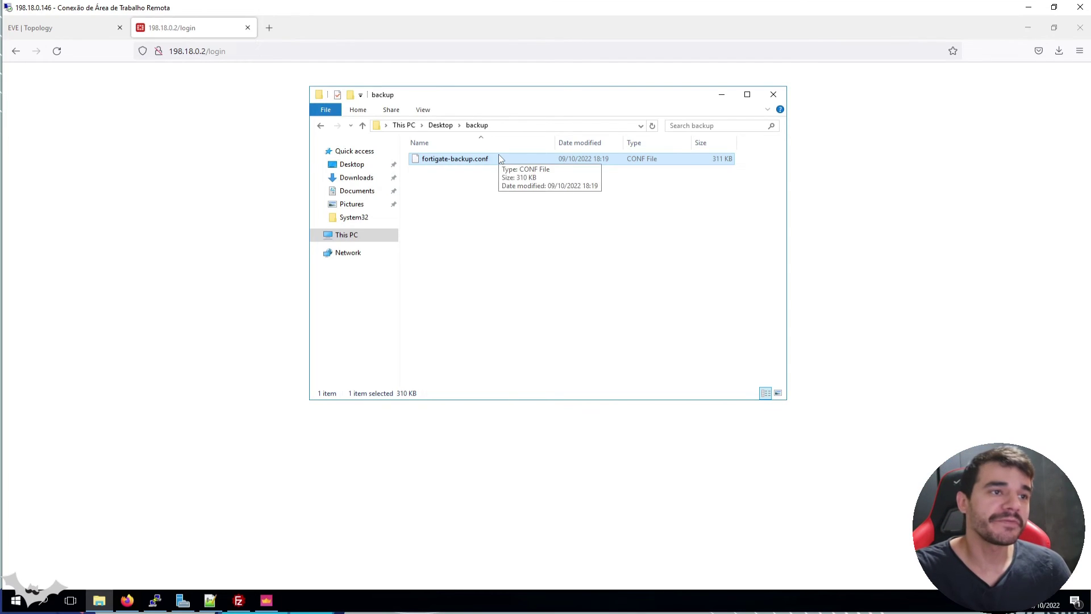
# Open the new fortigate-backup.conf in Notepad++ and highlight port4's 'set ip 2.2.2.2 255.255.255.255' line
pyautogui.rightClick(478, 162)
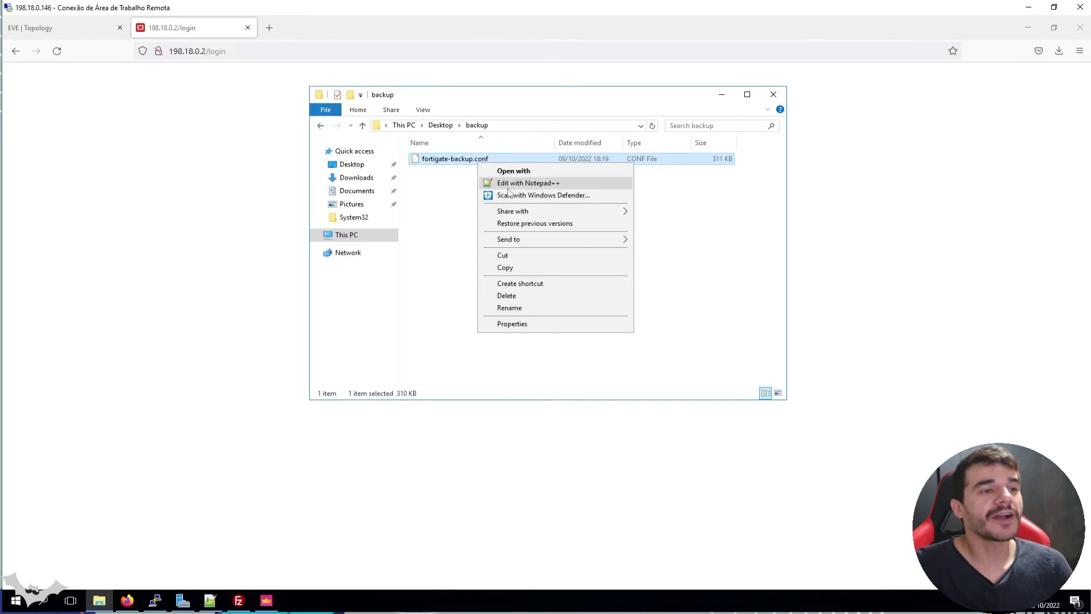
pyautogui.click(528, 183)
pyautogui.scroll(-9, 231, 219)
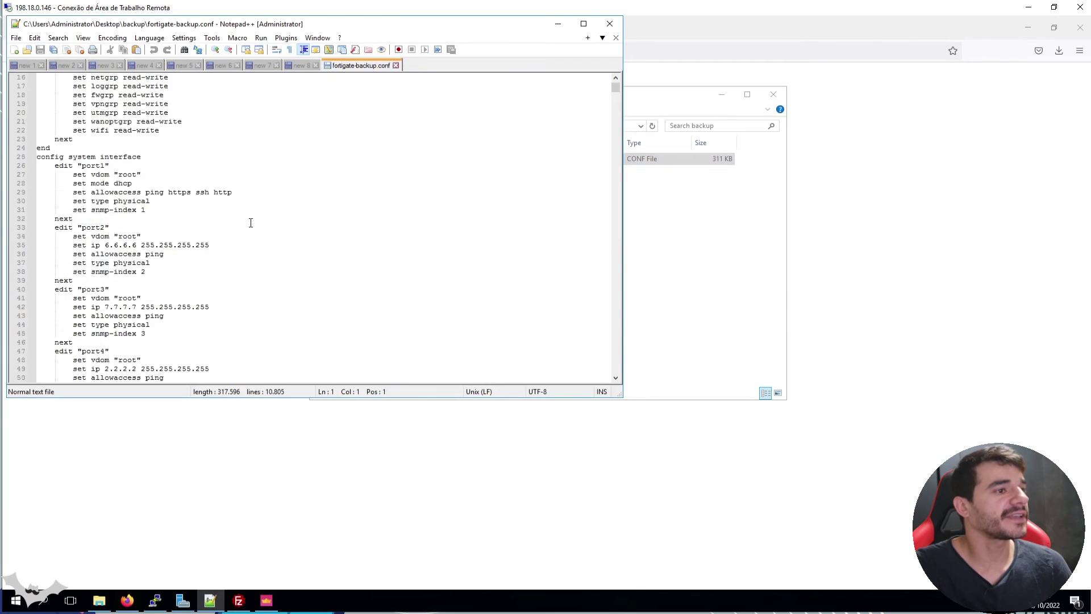
pyautogui.tripleClick(125, 262)
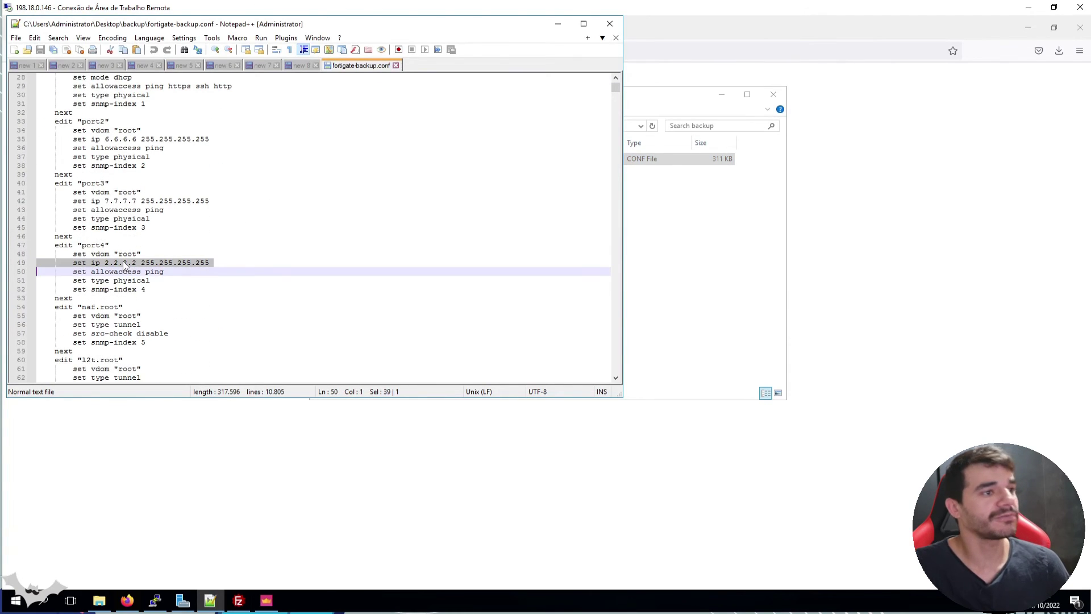